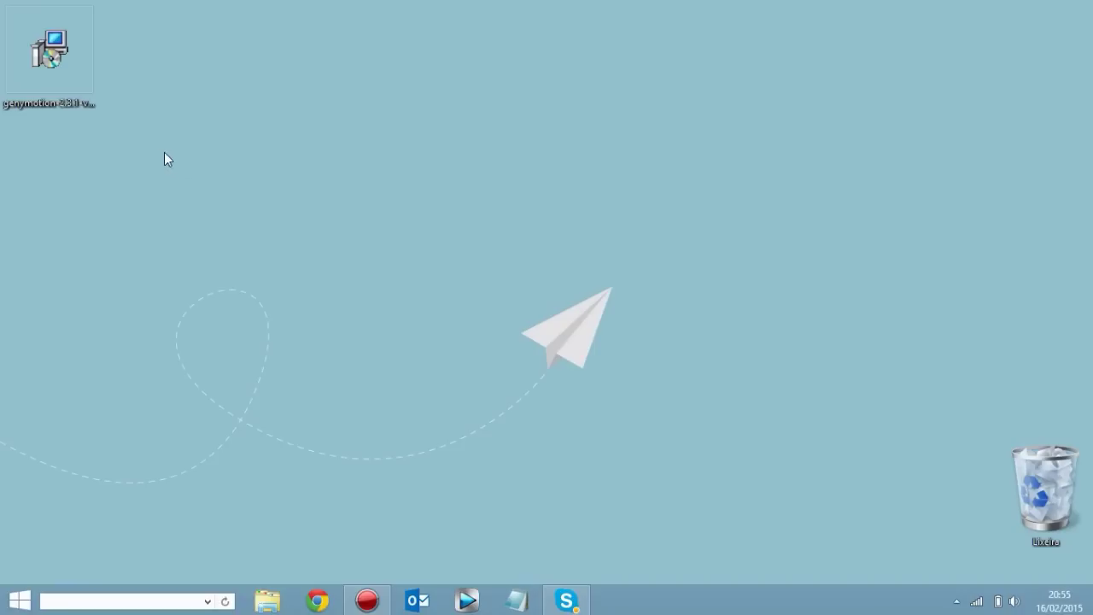
Reposition the Genymotion installer icon on the desktop
left_click_drag(69, 85, 195, 132)
left_click_drag(157, 95, 85, 86)
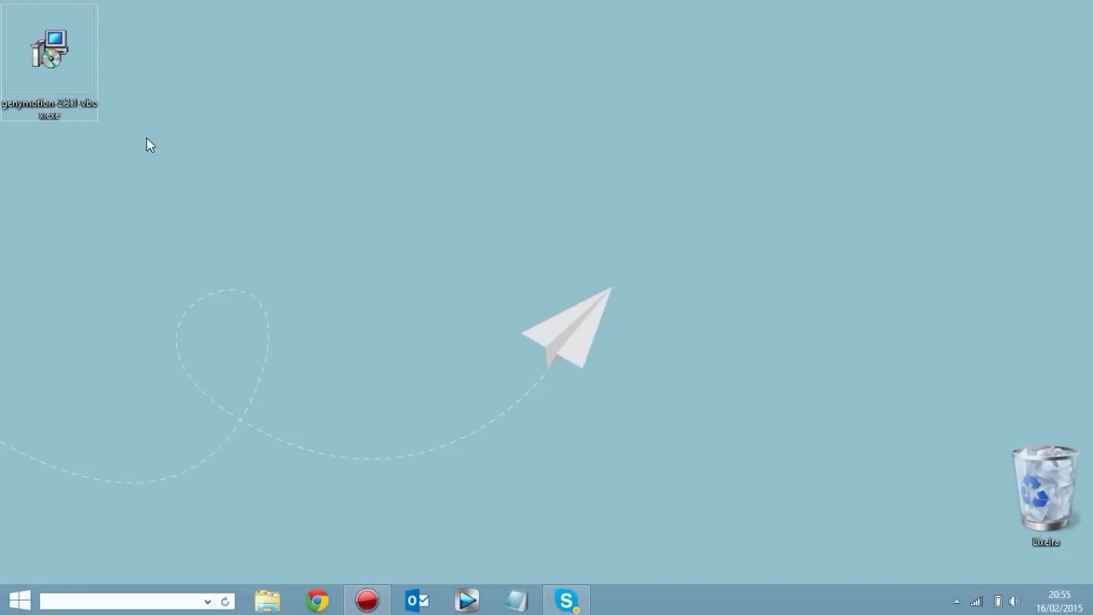
left_click_drag(122, 96, 299, 120)
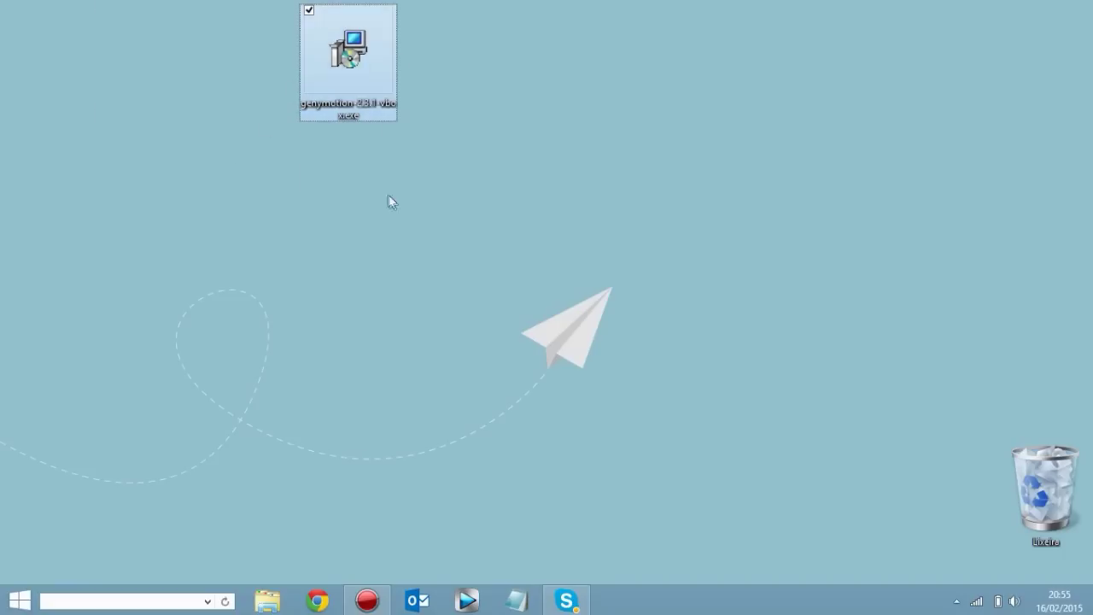
Launch the Genymotion installer and let it run past the Open File security warning
double_click(365, 100)
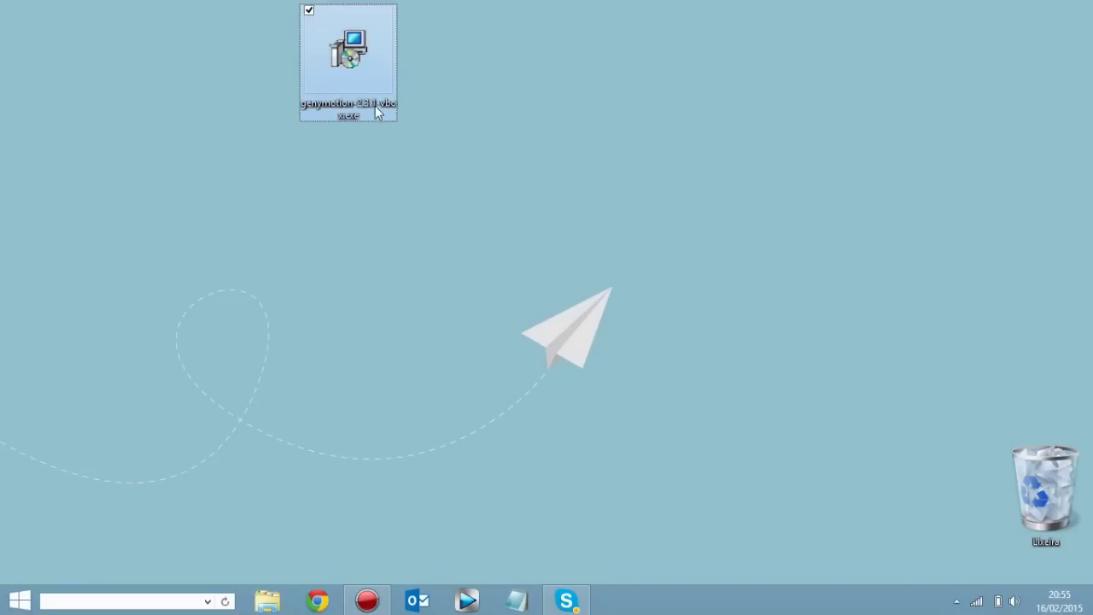
left_click(681, 317)
double_click(369, 62)
left_click(601, 316)
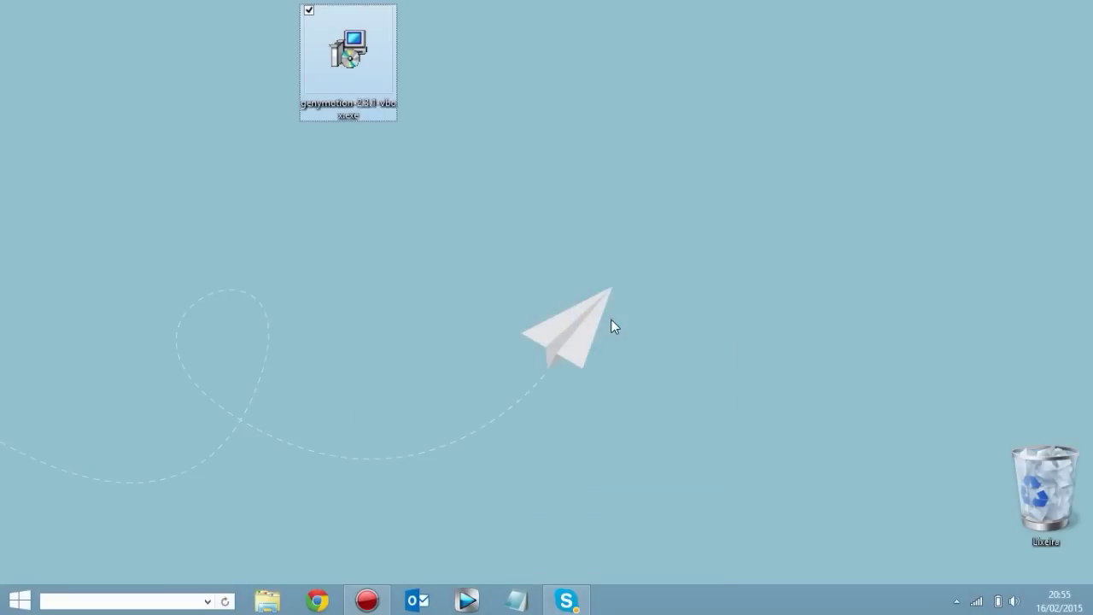
left_click_drag(371, 81, 158, 85)
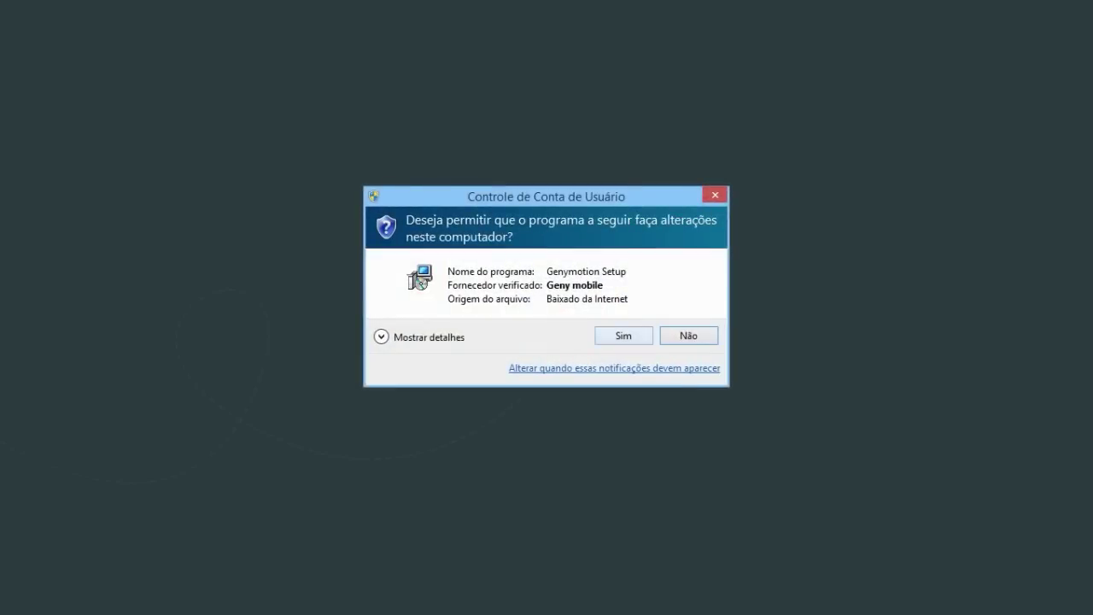
Allow the installer's changes and choose English as the setup language
left_click(611, 336)
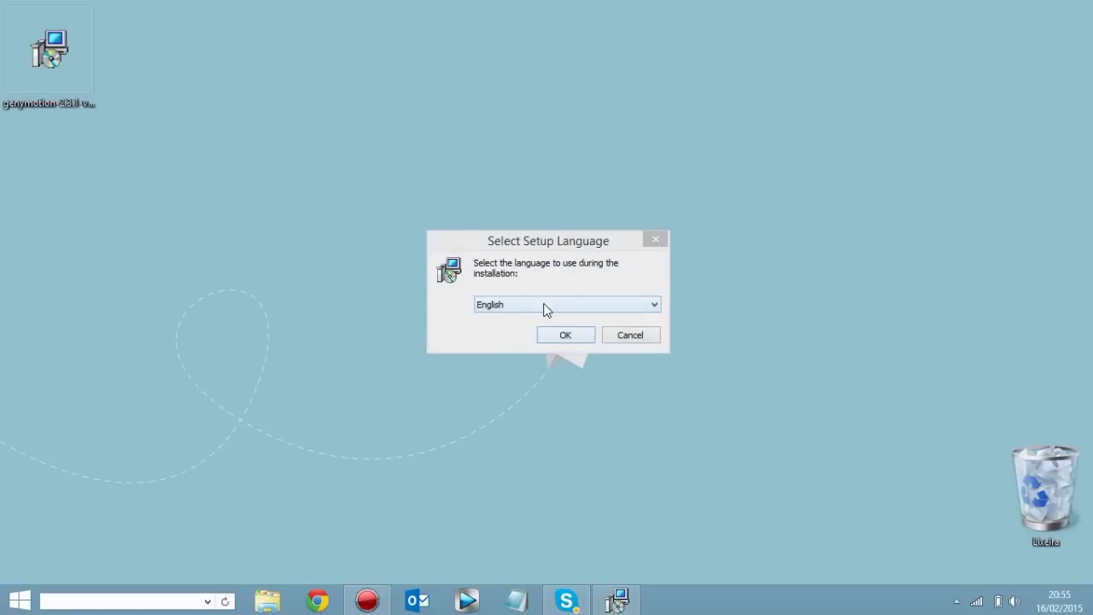
left_click(544, 306)
left_click(543, 303)
left_click_drag(517, 241, 518, 186)
left_click(487, 247)
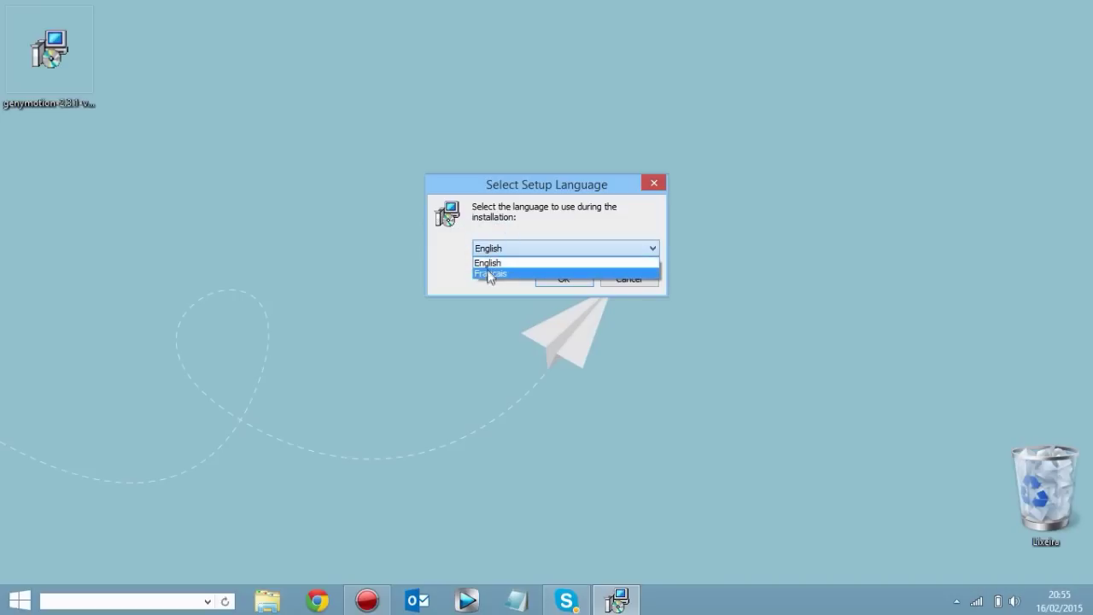
left_click(492, 264)
left_click(557, 280)
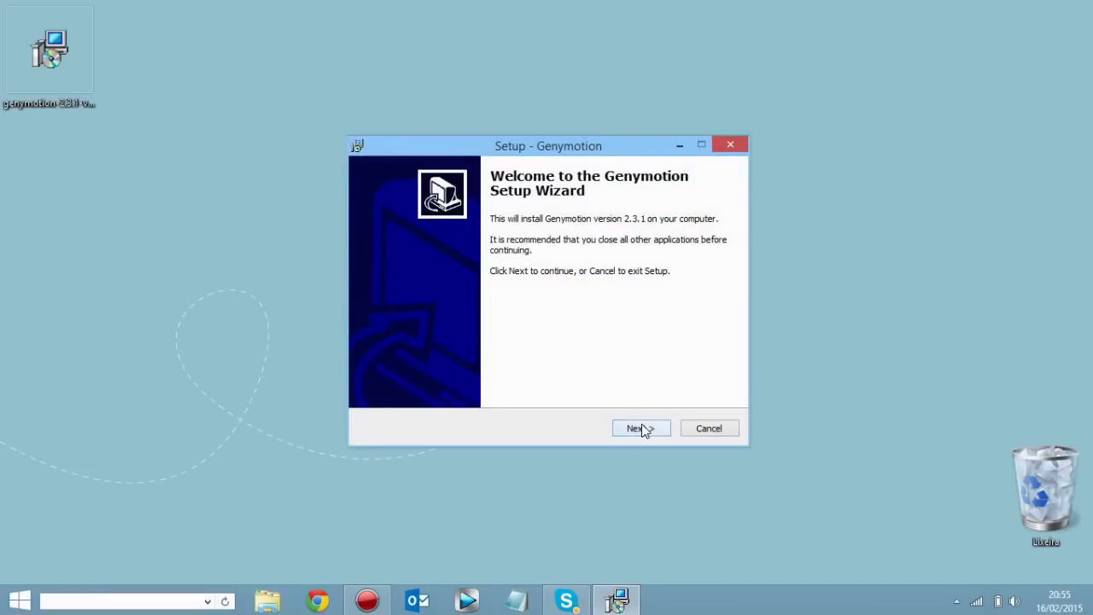
Accept the default Genymobile install folder, Genymotion Start Menu folder and the desktop icon
left_click(641, 427)
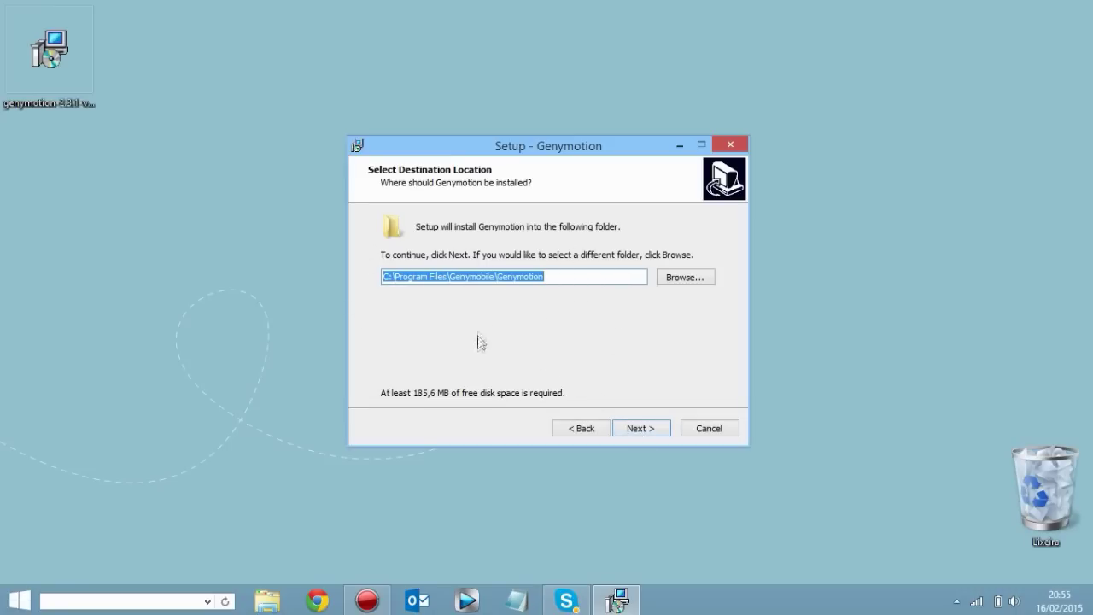
left_click(641, 427)
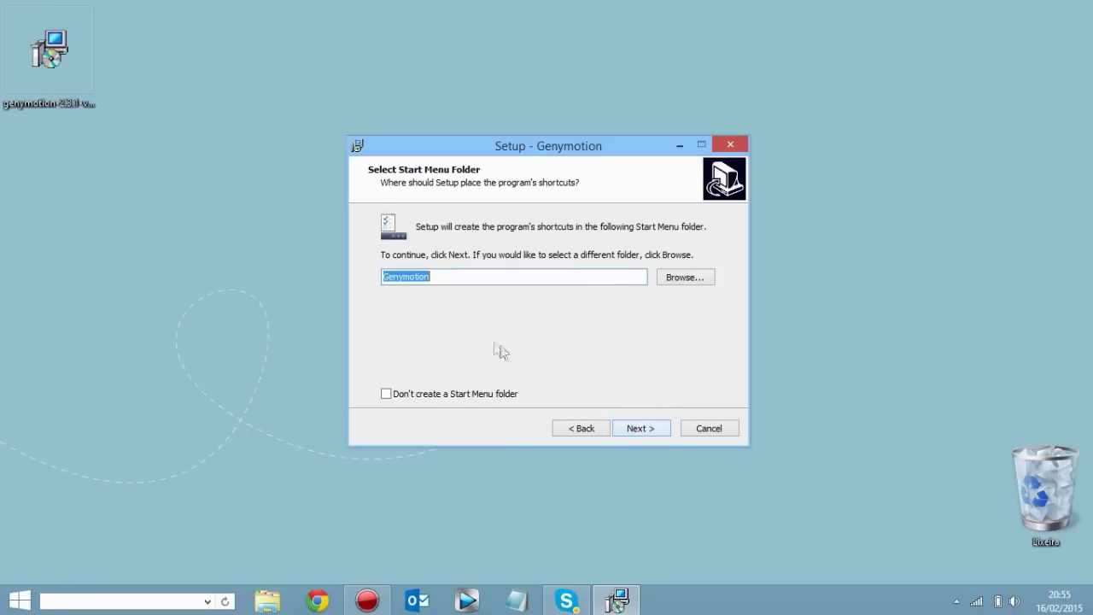
left_click(640, 428)
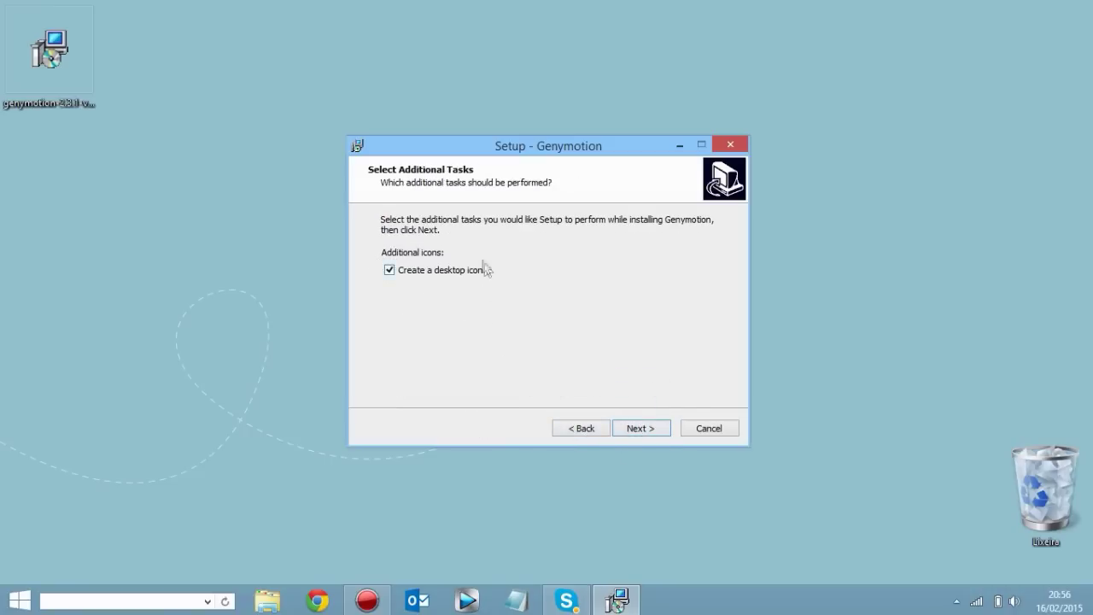
left_click(624, 434)
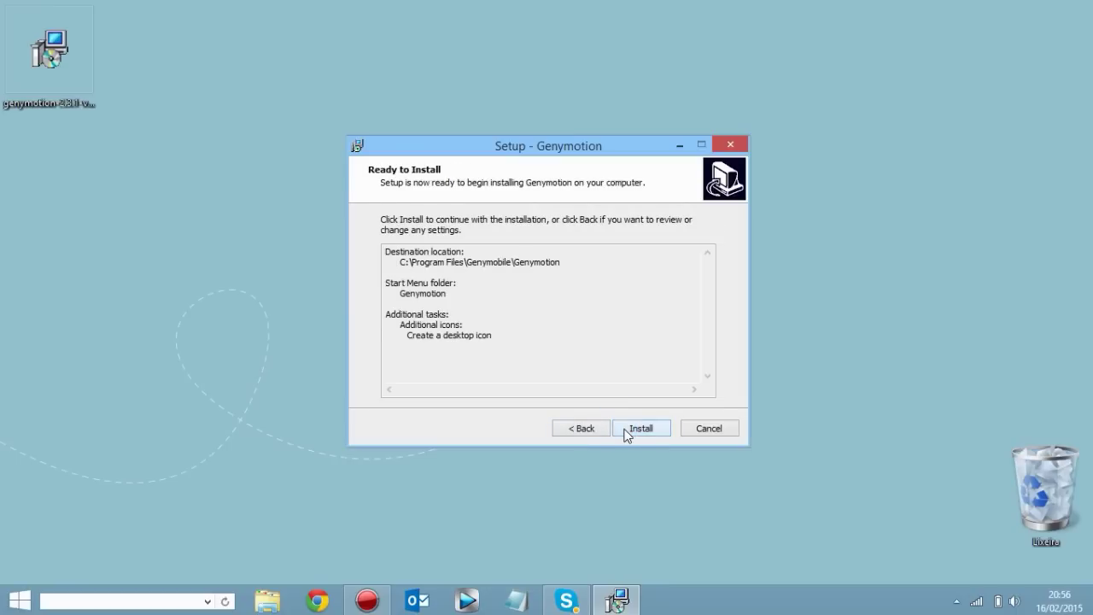
Start the Genymotion installation and wait while files extract and VCRedist 2008 installs
left_click(624, 433)
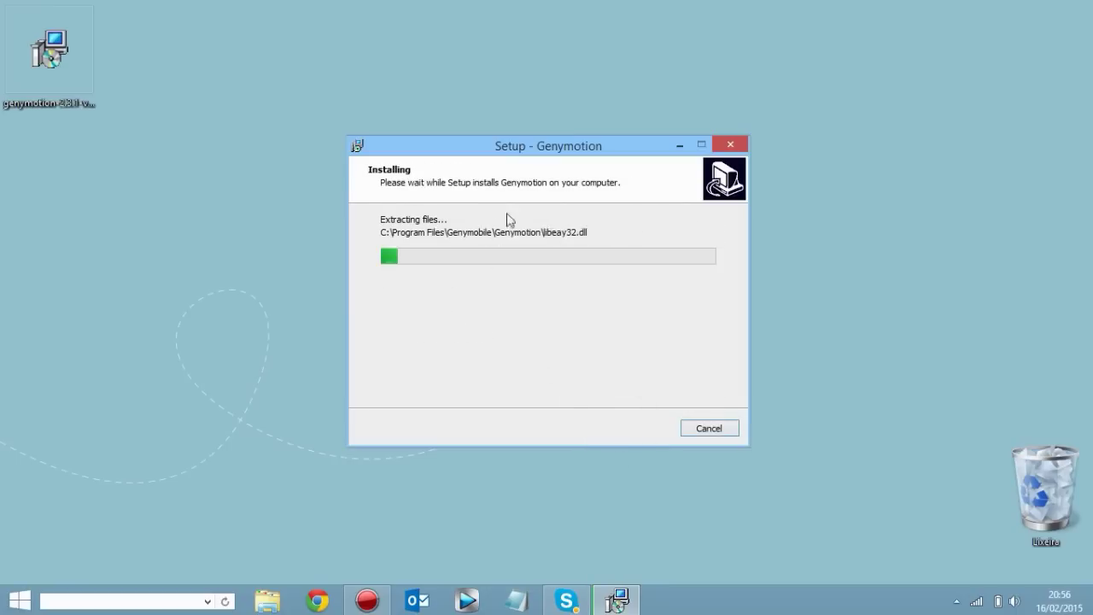
left_click_drag(547, 151, 560, 67)
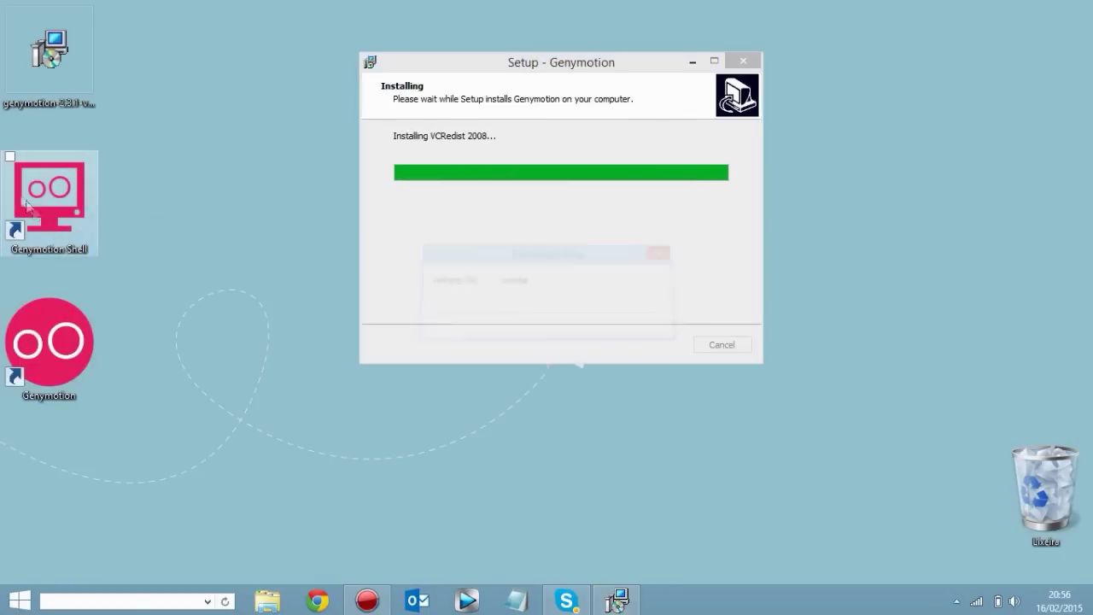
left_click_drag(64, 354, 162, 98)
left_click(178, 207)
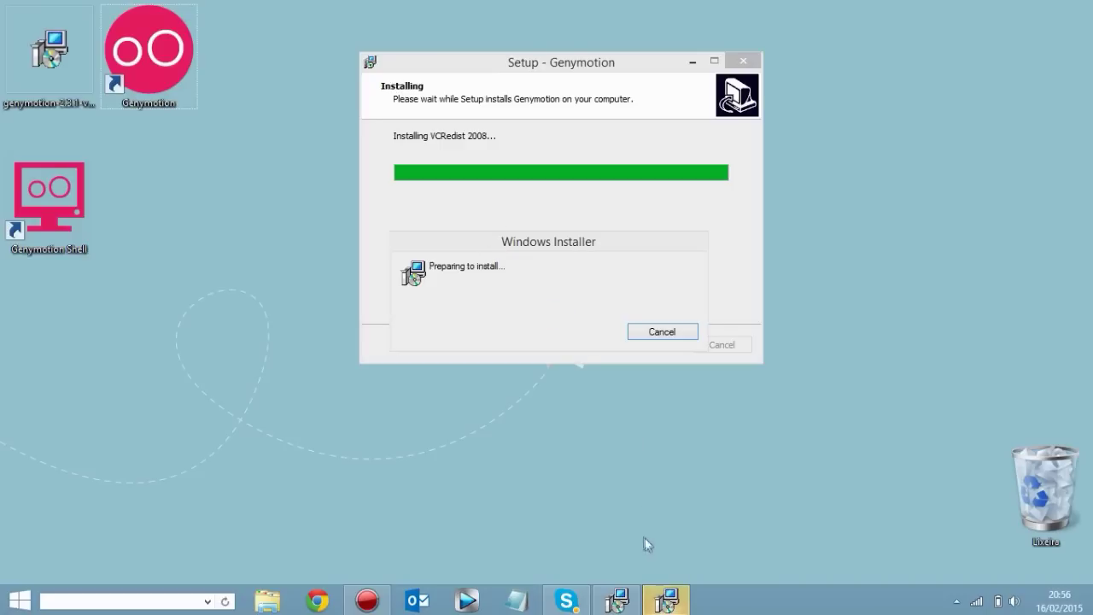
left_click(667, 600)
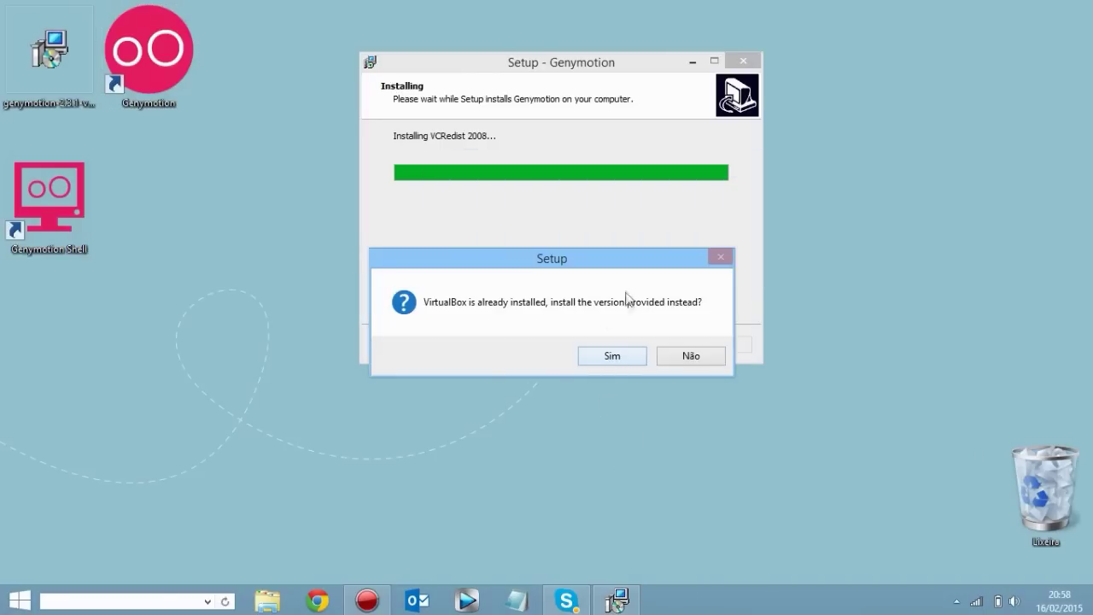
Install the bundled VirtualBox 4.2.12, keeping its default features
left_click(606, 357)
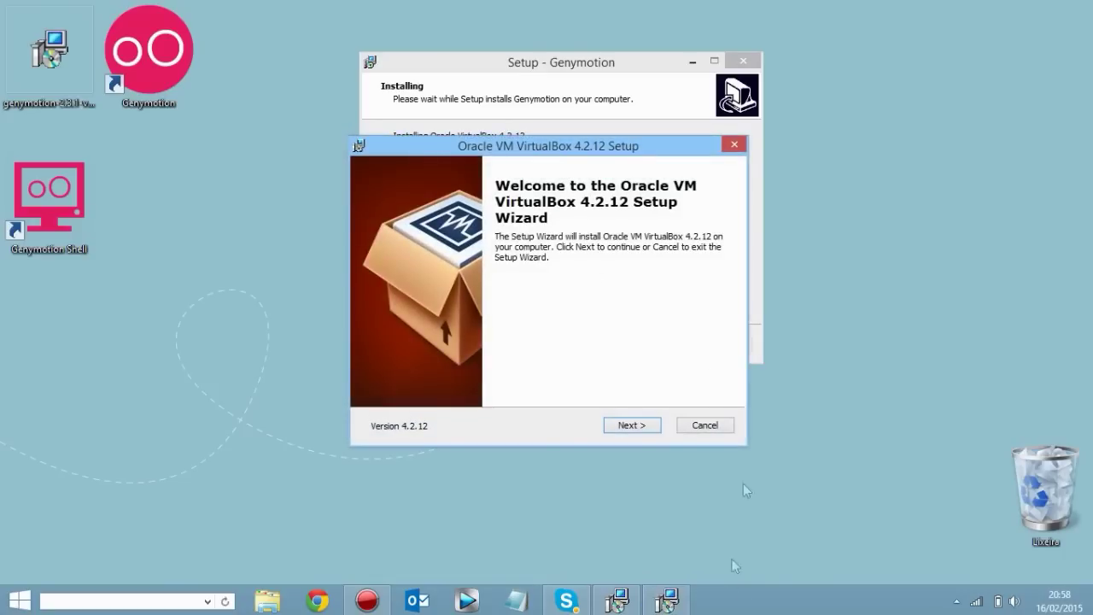
left_click(622, 425)
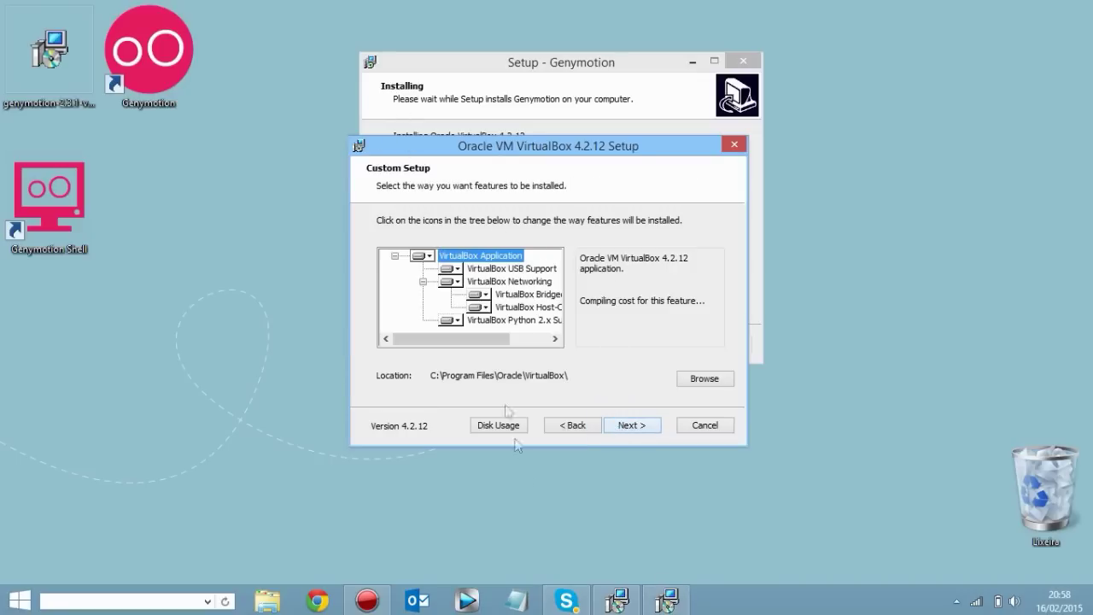
left_click(631, 425)
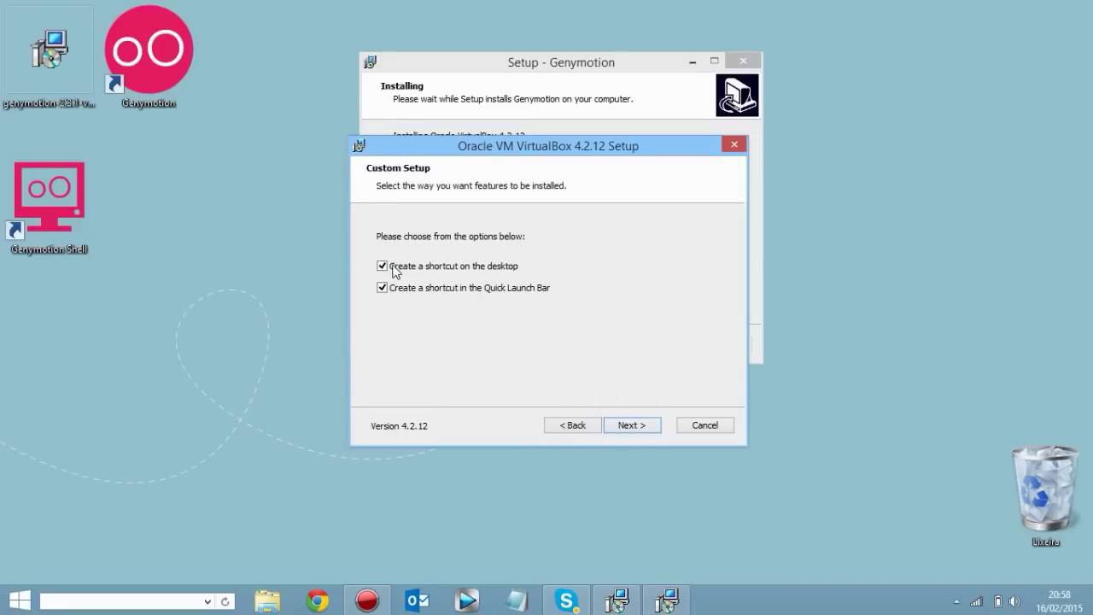
Turn off the desktop and Quick Launch shortcuts, accept the network warning, and install
left_click(437, 268)
left_click(435, 287)
left_click(653, 424)
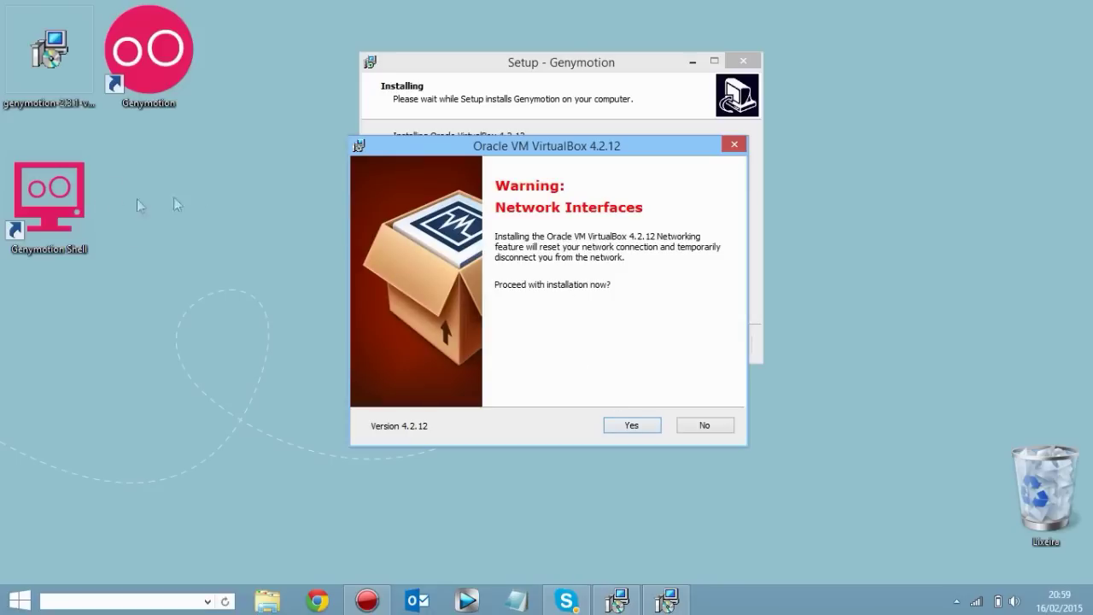
left_click(632, 425)
left_click(642, 424)
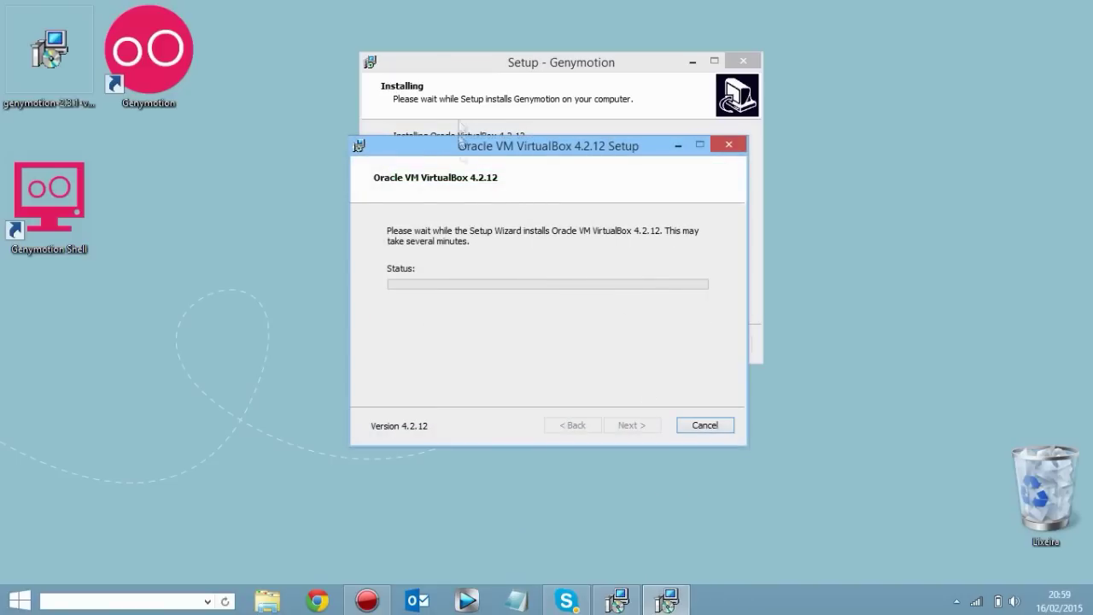
Allow the Oracle USB driver and disable starting VirtualBox 4.2.12 after installation
left_click_drag(466, 159, 639, 22)
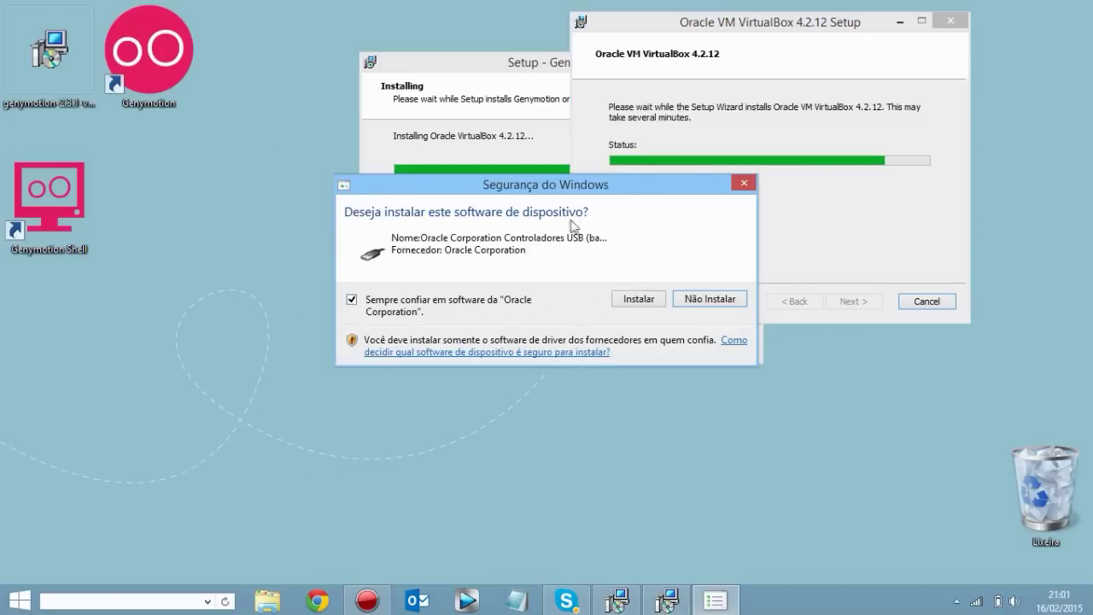
left_click(636, 300)
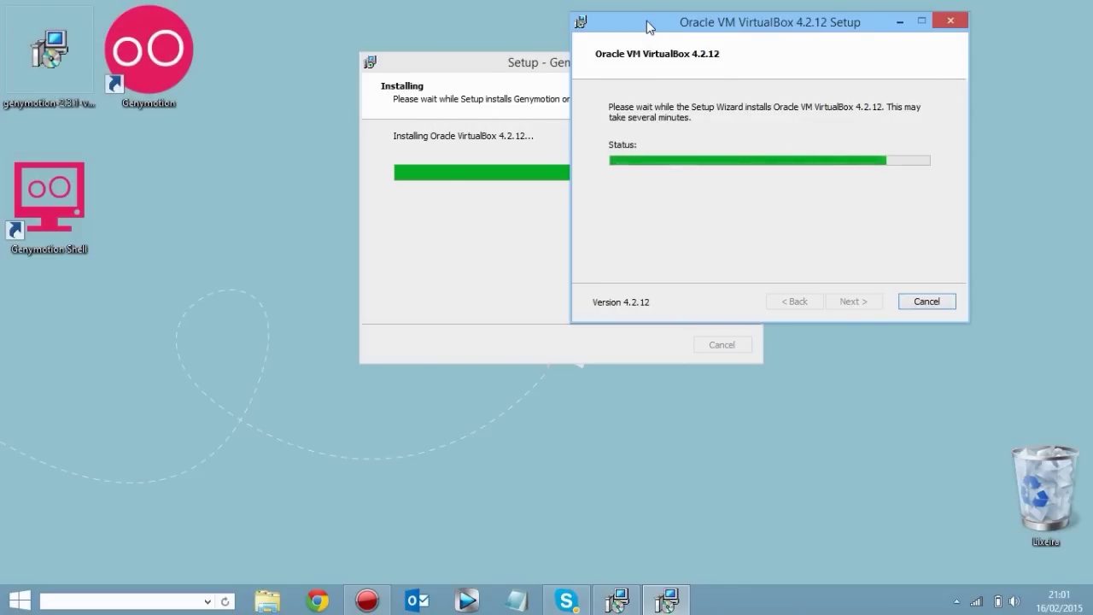
left_click_drag(792, 24, 800, 56)
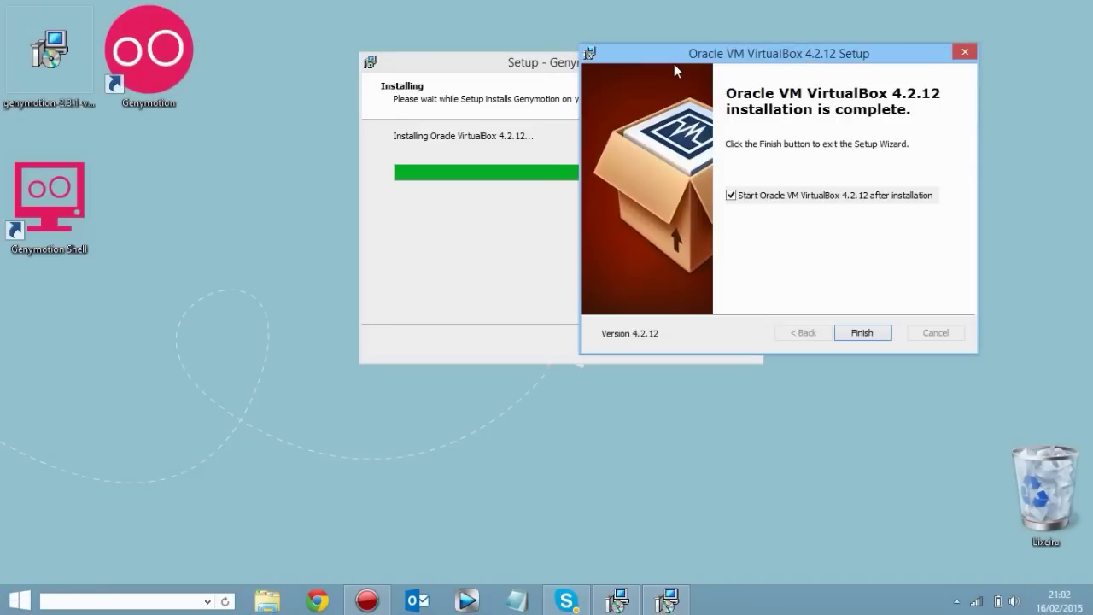
left_click(792, 196)
Finish the VirtualBox and Genymotion wizards so Genymotion launches with an empty device list
left_click(862, 332)
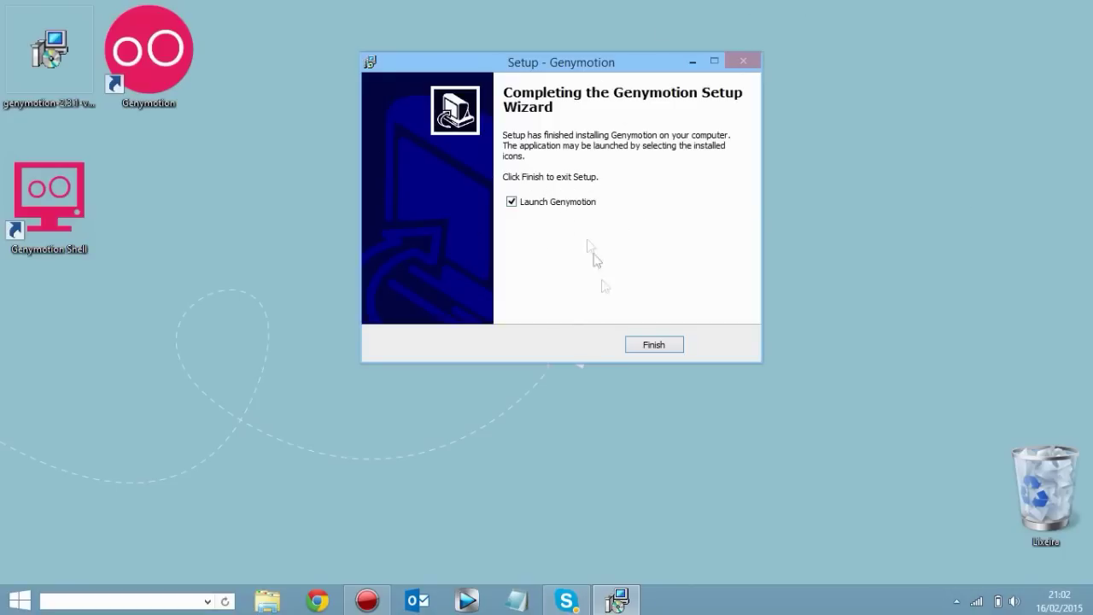
left_click(654, 345)
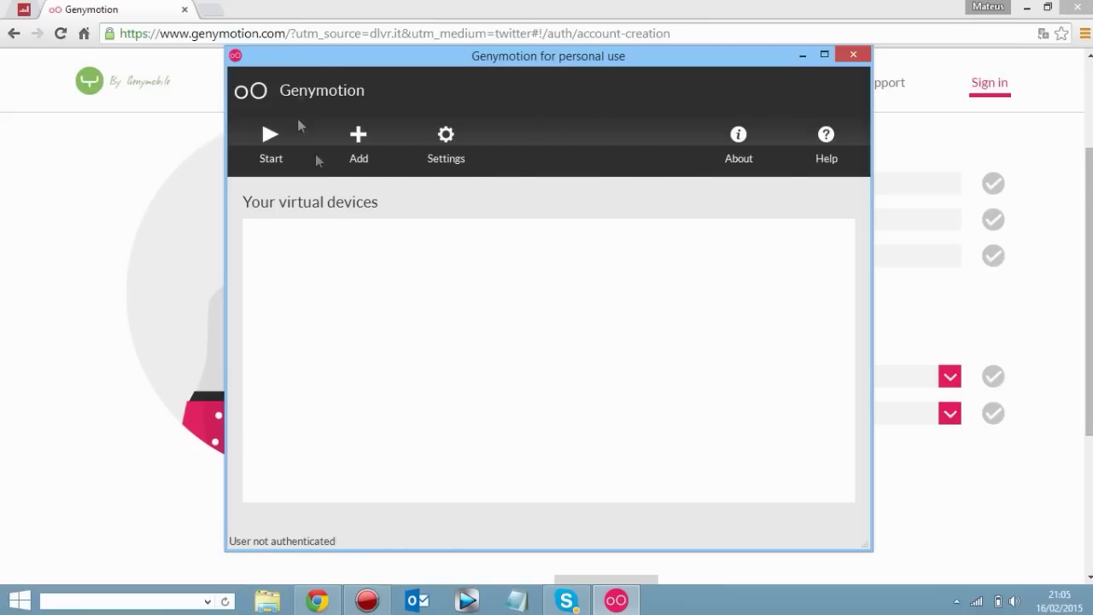
left_click_drag(471, 62, 557, 67)
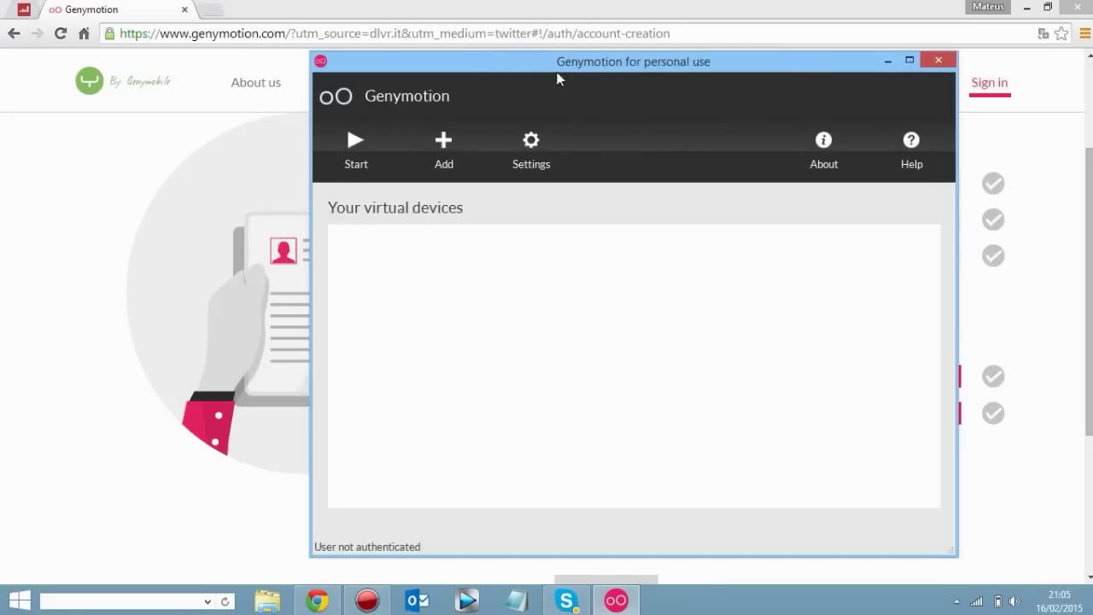
Enter the chosen username in the Genymotion account creation form
left_click(120, 213)
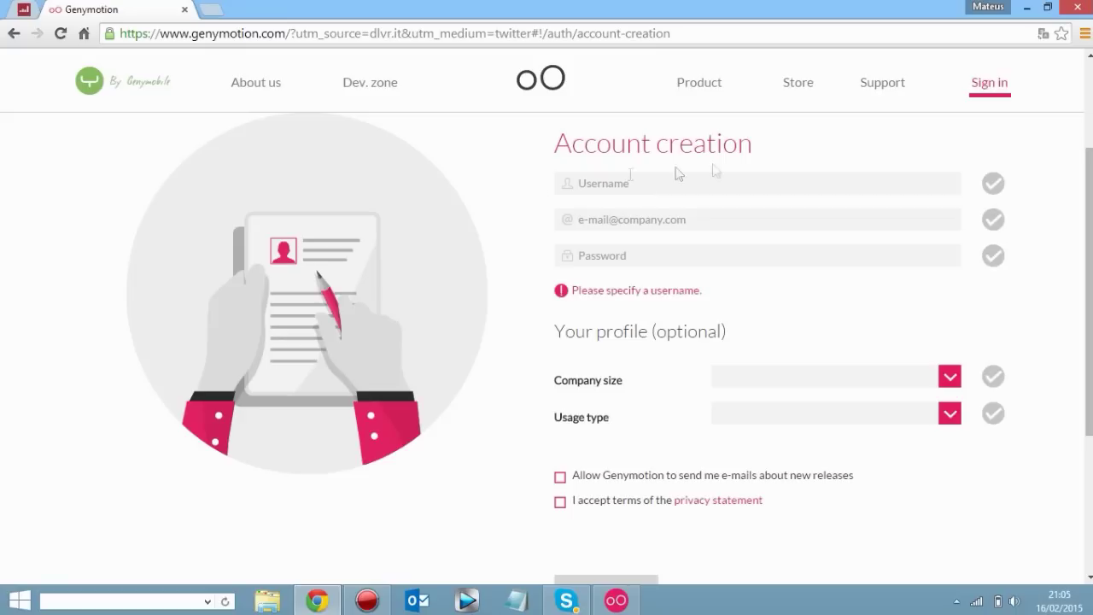
left_click(674, 183)
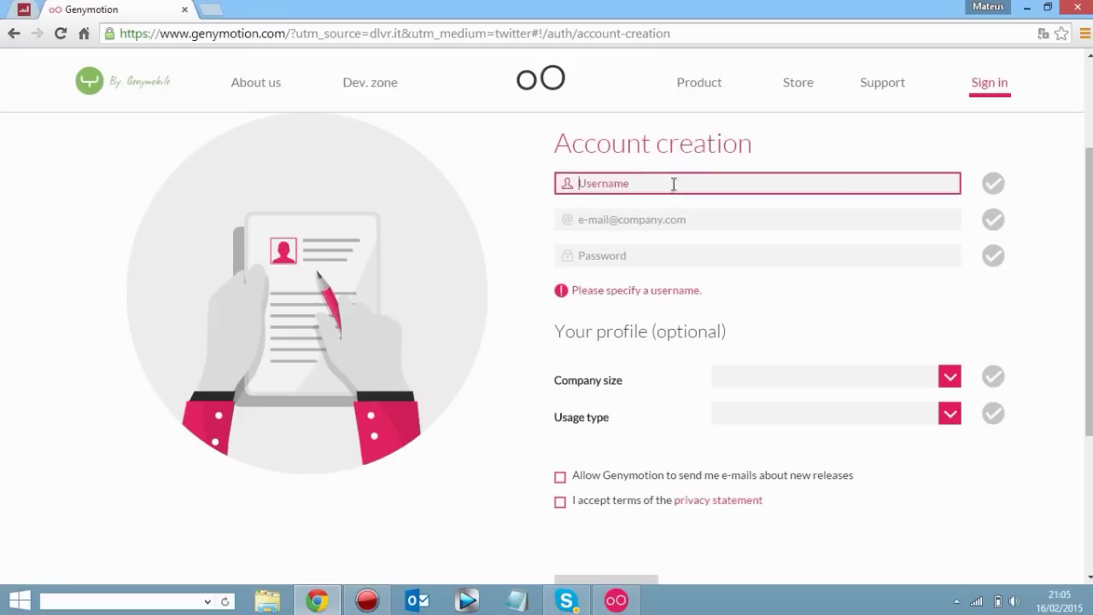
left_click(673, 220)
left_click(652, 252)
left_click(620, 186)
left_click(626, 222)
left_click(627, 247)
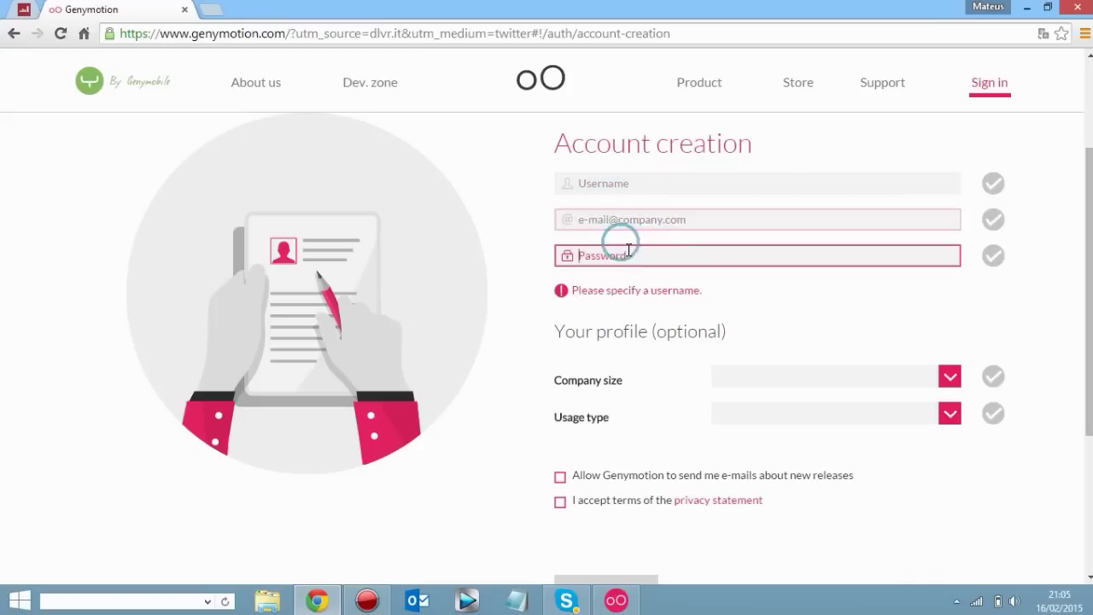
left_click(642, 181)
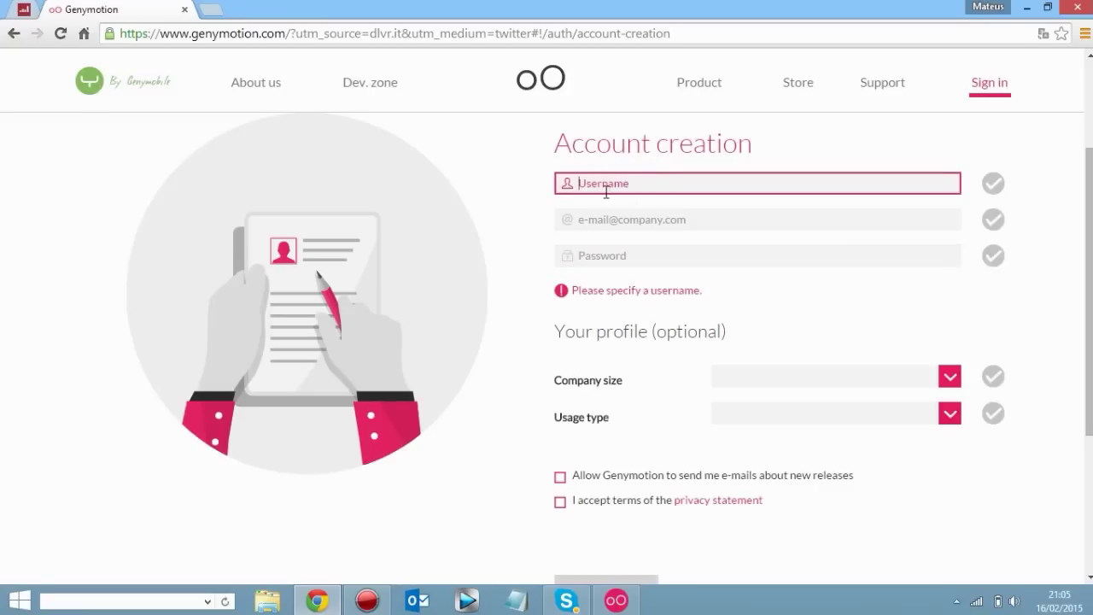
scroll(788, 298, "down", 3)
scroll(683, 293, "up", 3)
type("T")
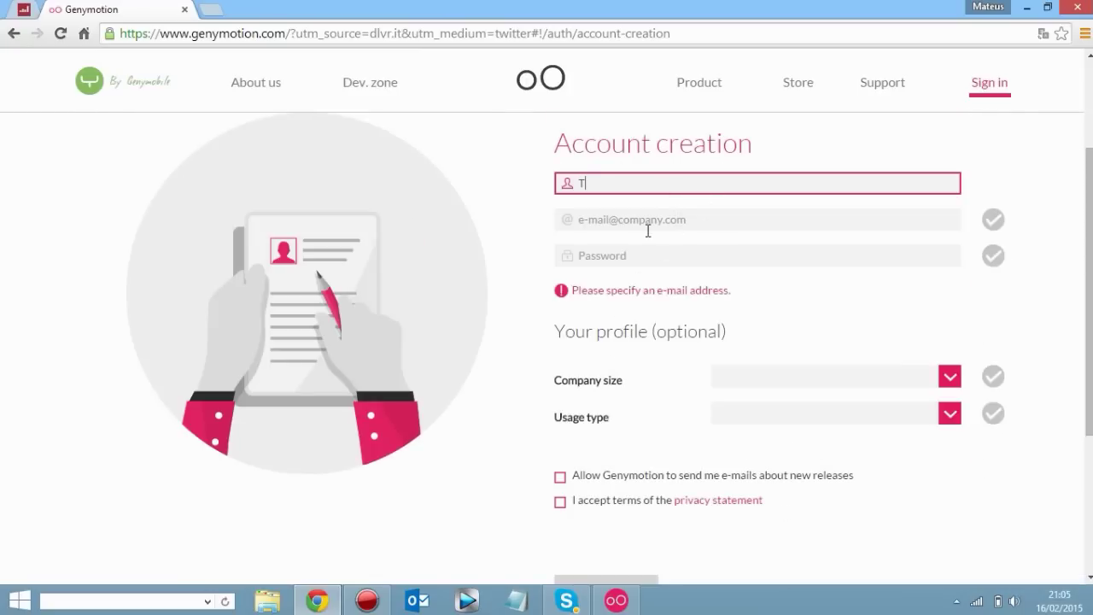
type("eteuTutors")
key("Tab")
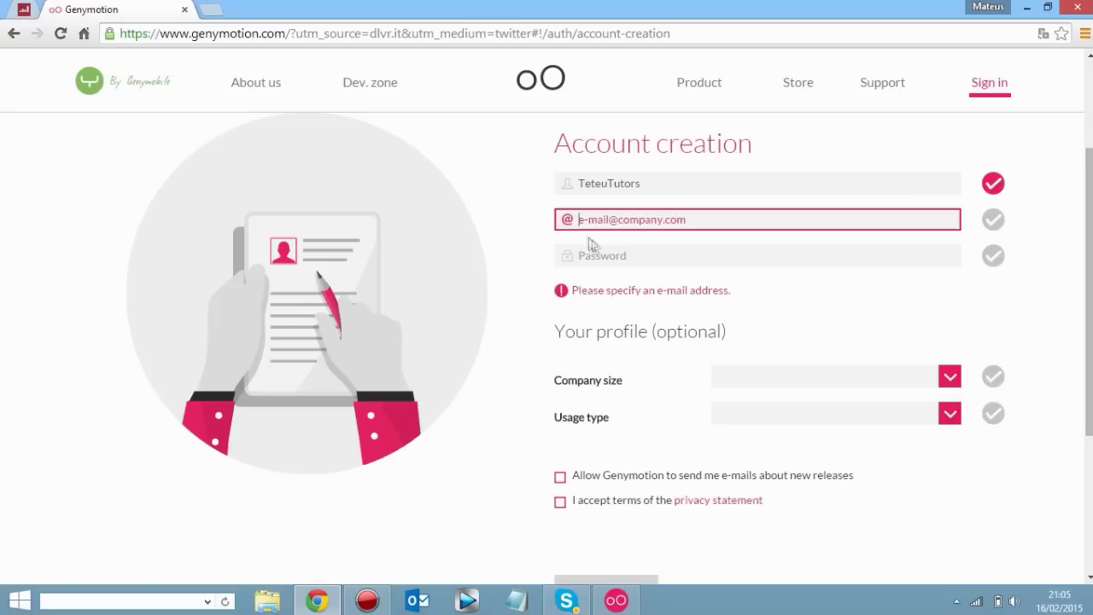
Paste the e-mail address, enter a password, and accept release e-mails and privacy terms
key("ctrl+v")
left_click(672, 254)
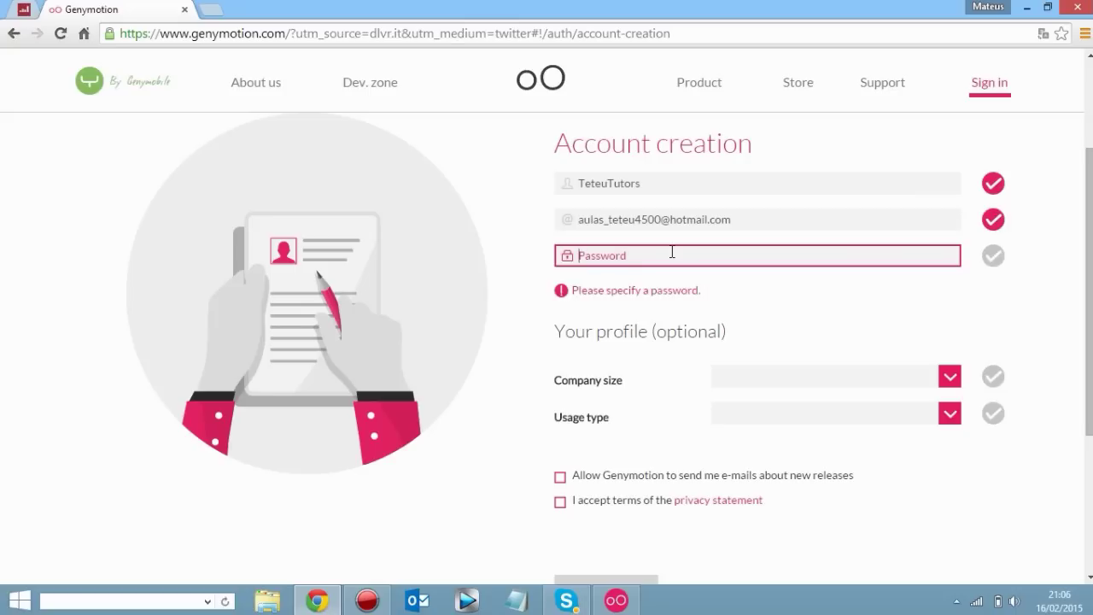
type("1")
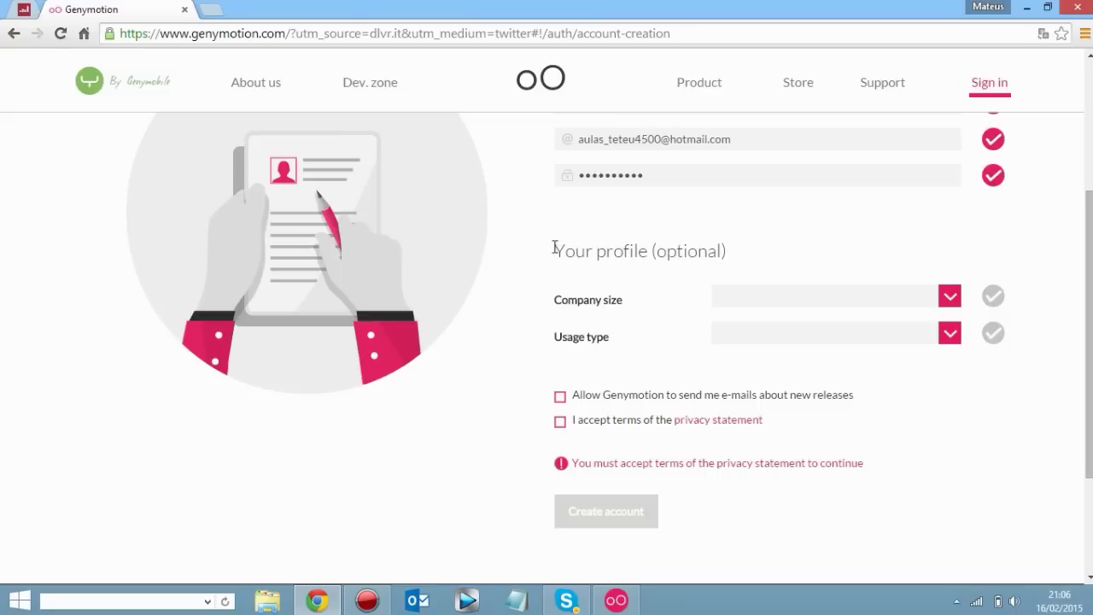
left_click_drag(554, 248, 732, 248)
left_click(734, 249)
left_click(559, 396)
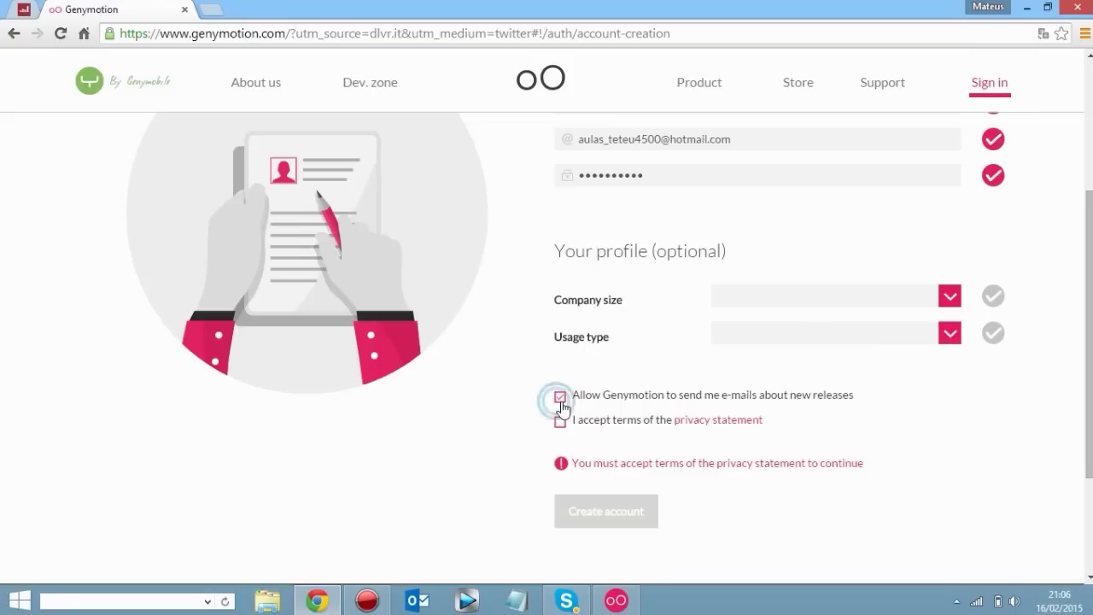
left_click(559, 420)
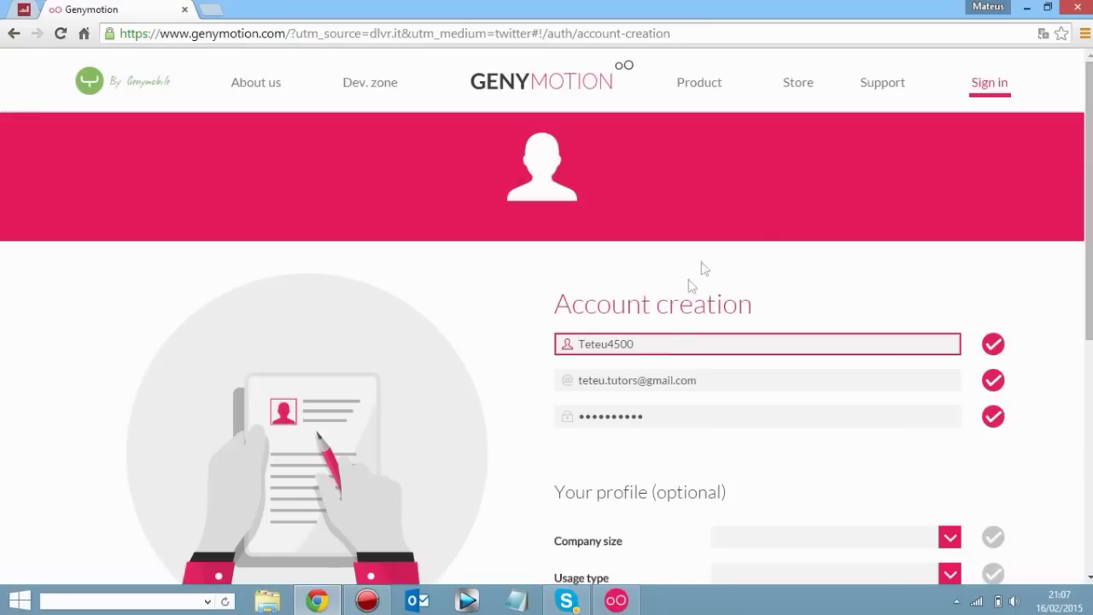
Create the account and open the 'Welcome to Genymotion - User account activation' e-mail
left_click(768, 264)
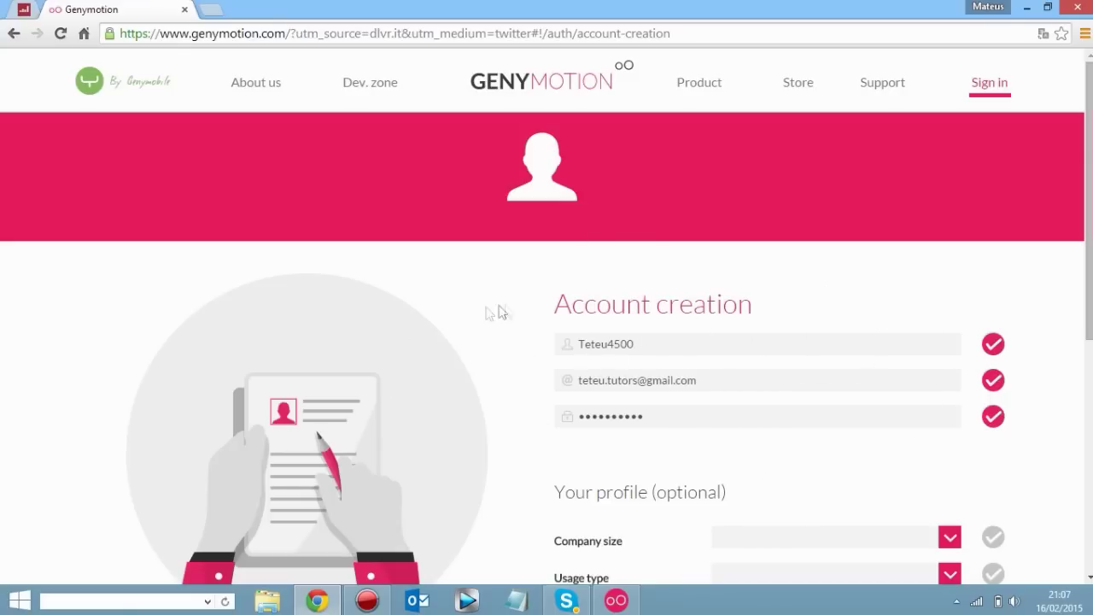
scroll(649, 358, "down", 2)
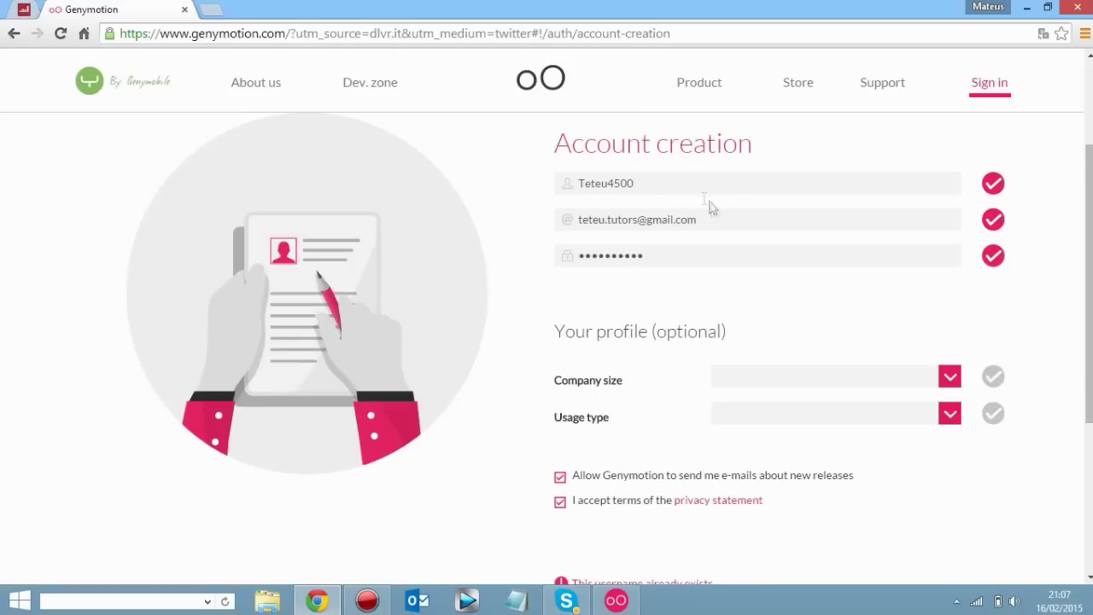
scroll(661, 295, "down", 4)
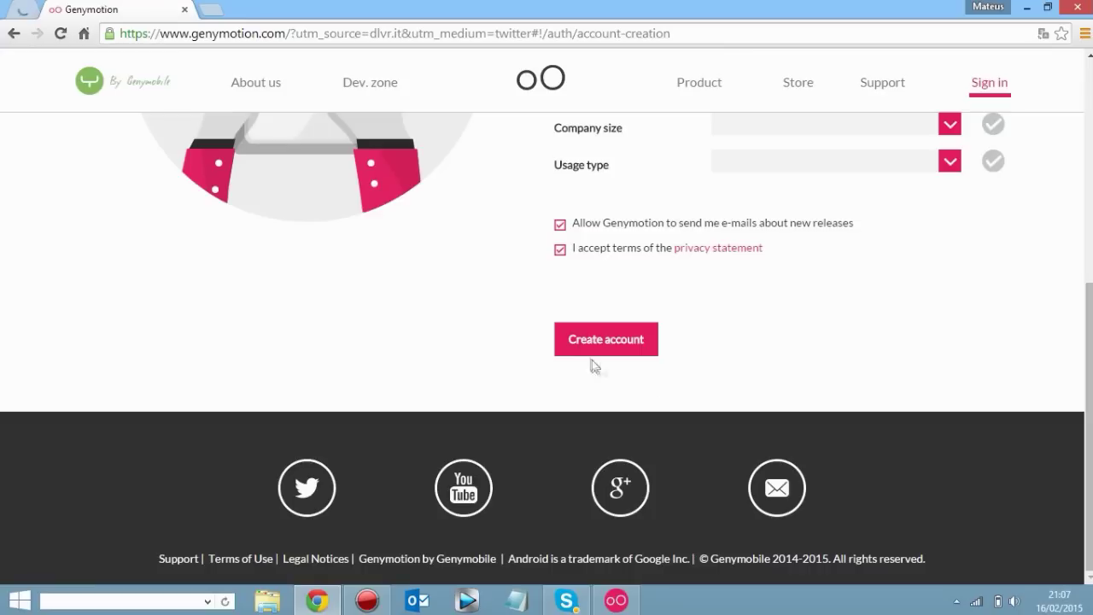
left_click(605, 339)
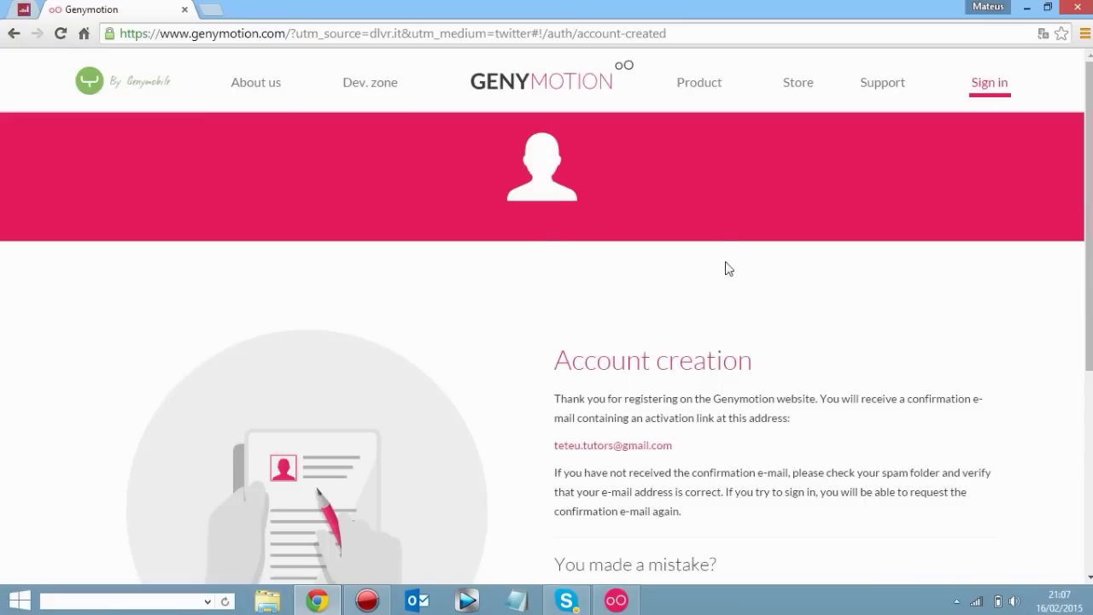
scroll(714, 256, "down", 1)
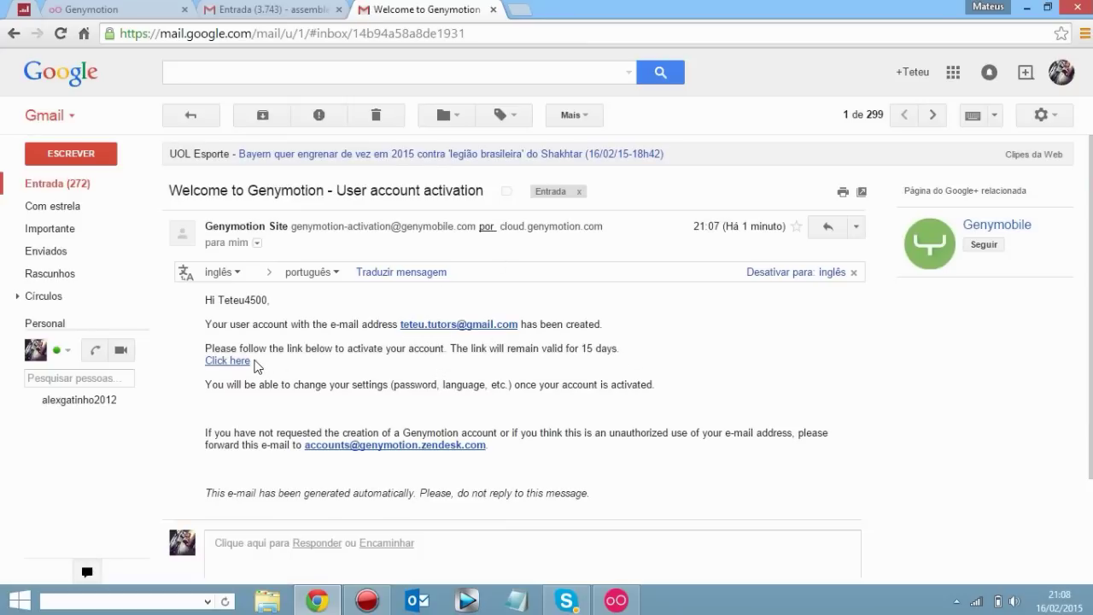
Follow the e-mail's activation link to reach the 'Welcome to Genymotion!' page
left_click(226, 363)
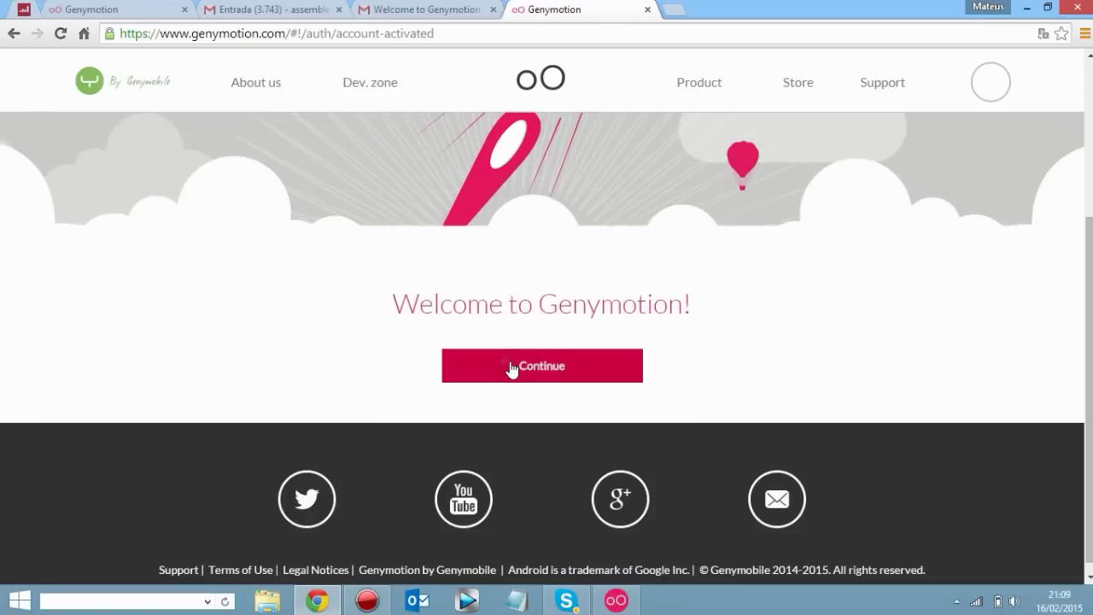
left_click(512, 369)
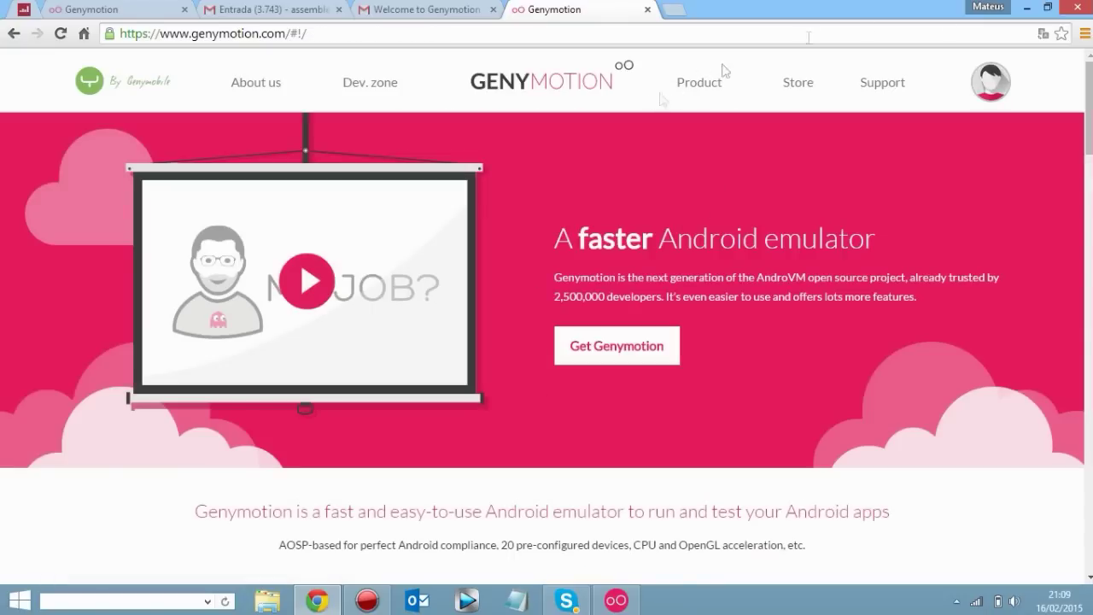
View the new profile on the account page, then return to the Genymotion desktop app
left_click(990, 94)
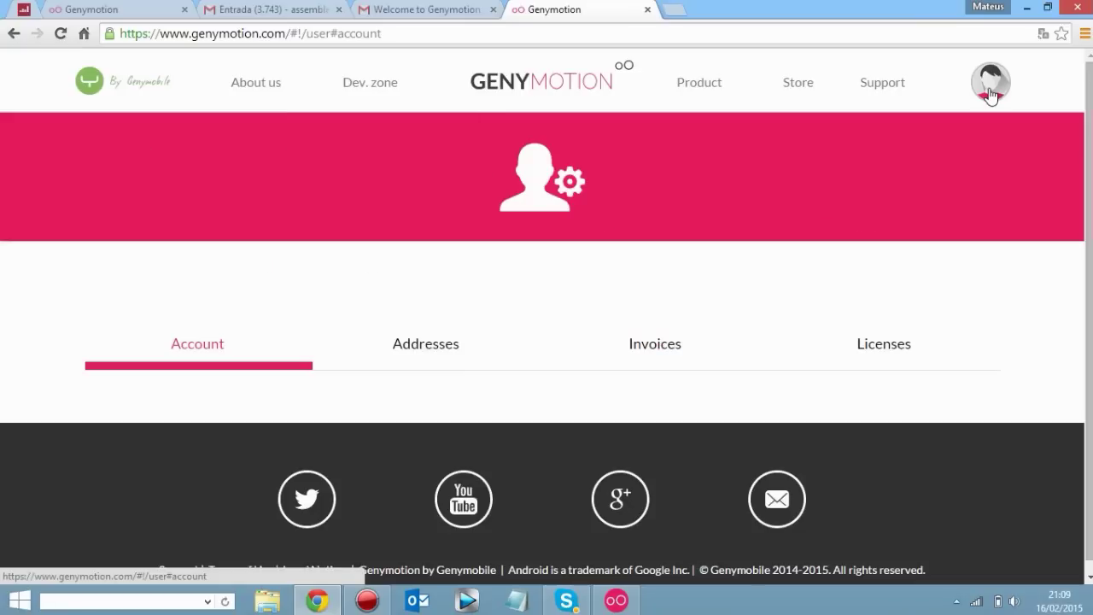
scroll(513, 282, "down", 1)
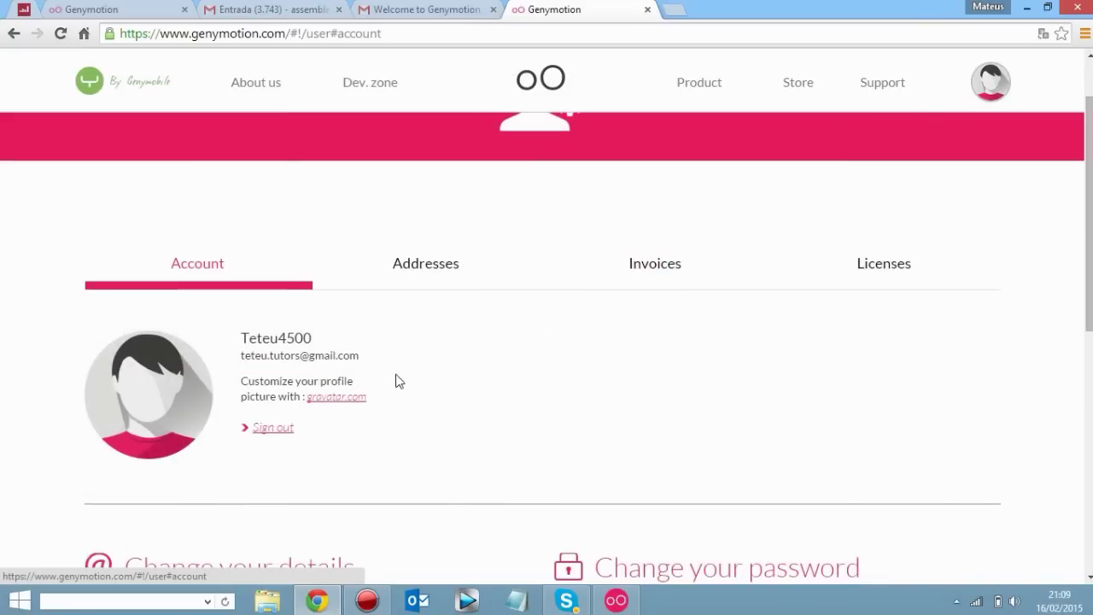
left_click(623, 602)
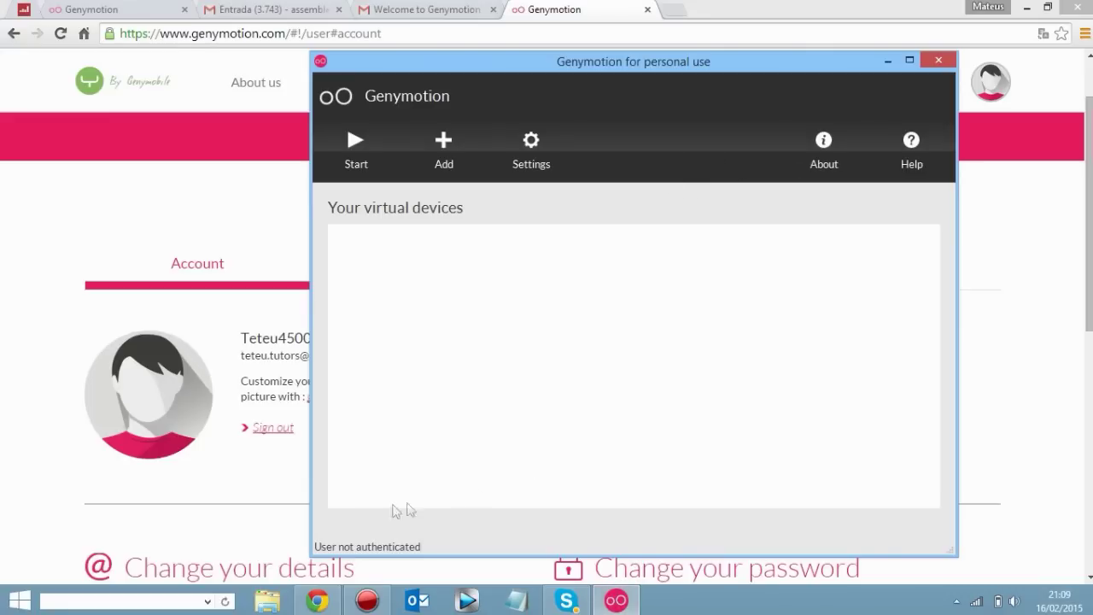
In Genymotion Settings, enable 'Remember my credentials', enter the account username and password, and confirm
left_click(533, 158)
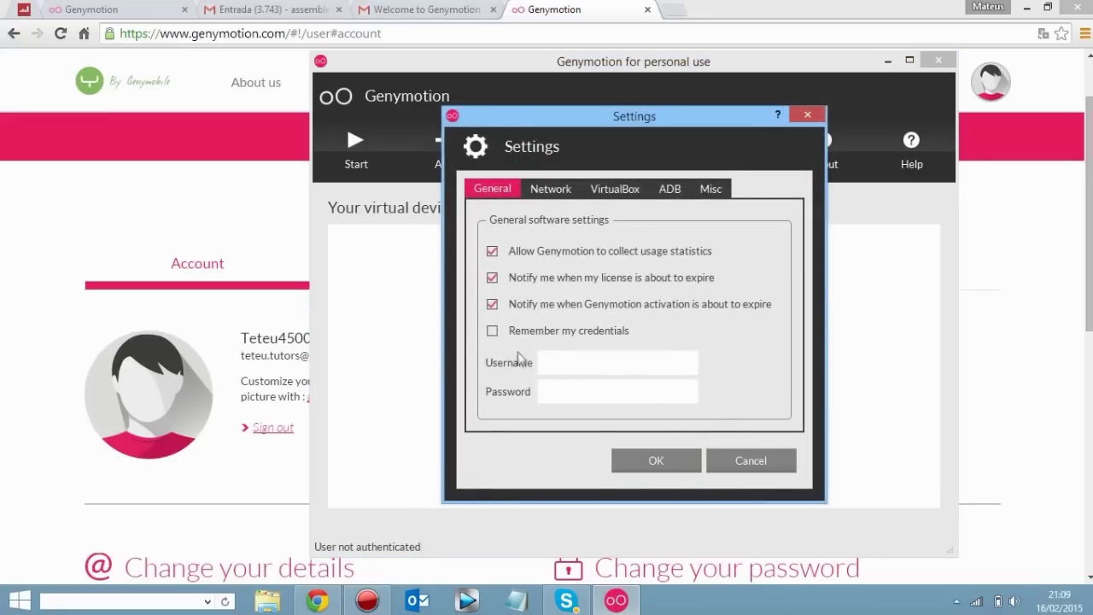
left_click(557, 333)
left_click(563, 357)
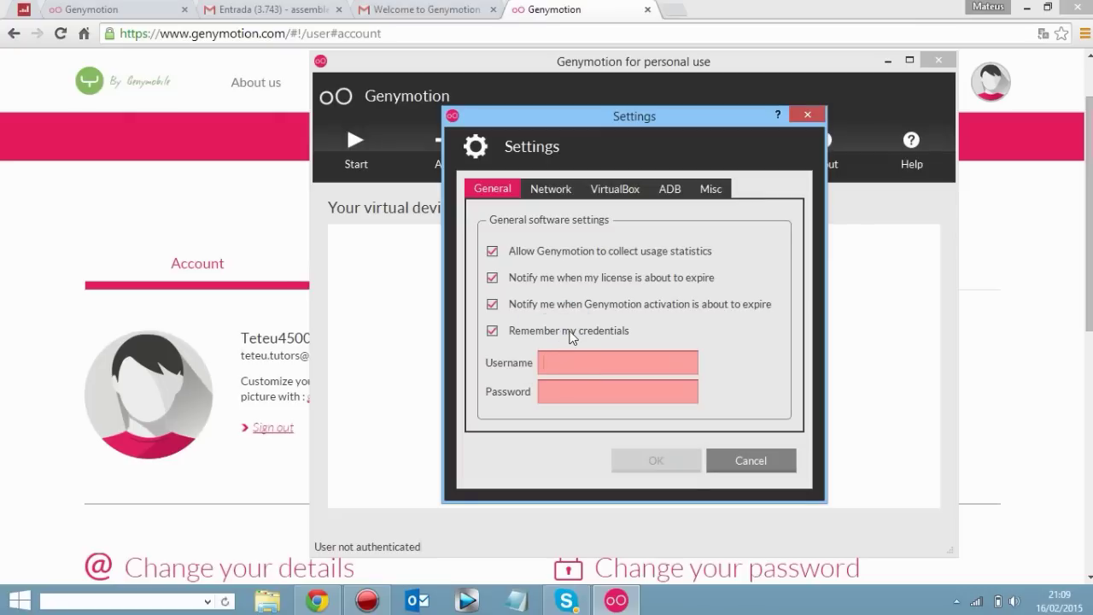
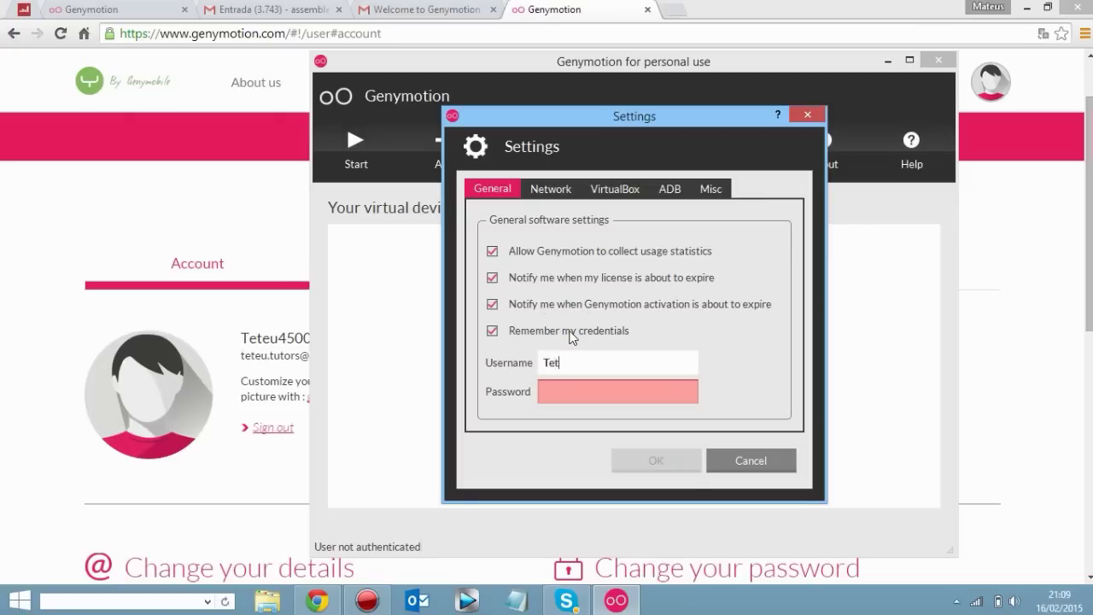
left_click(600, 385)
key("ctrl+v")
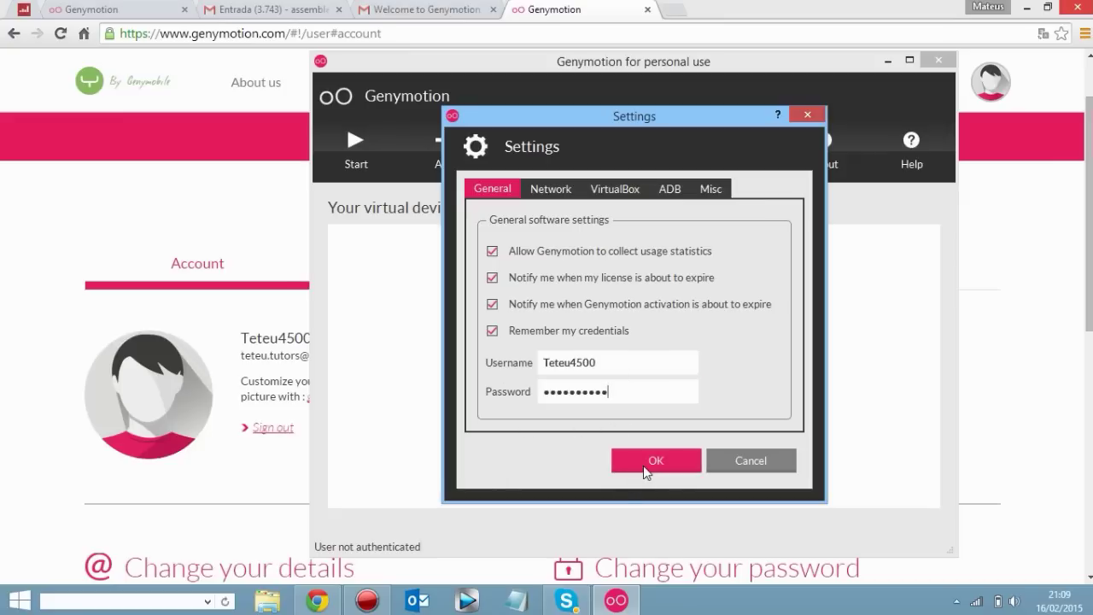
left_click(642, 465)
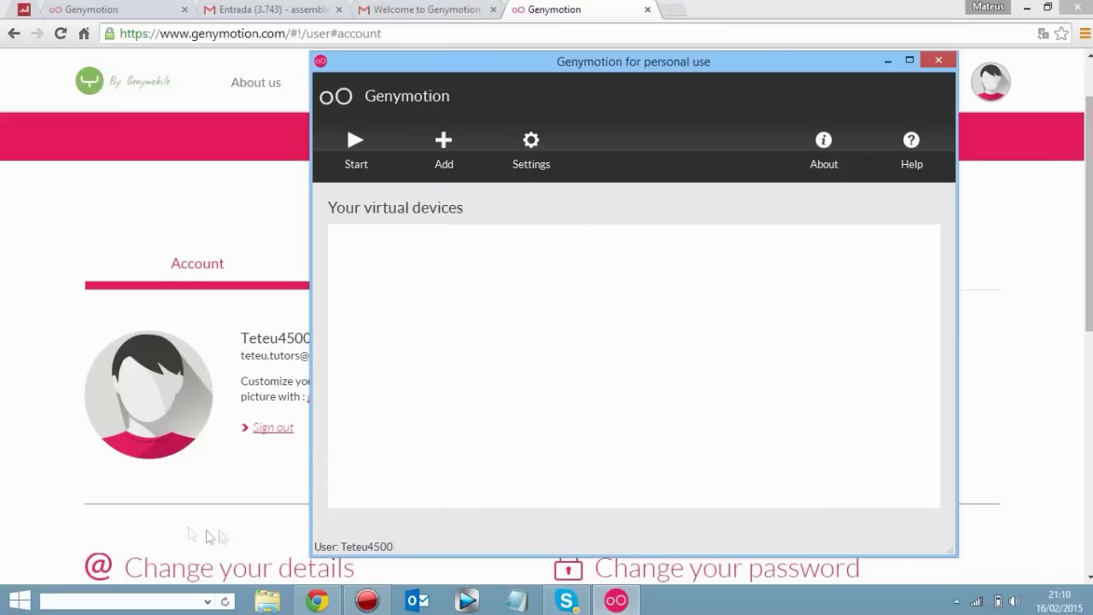